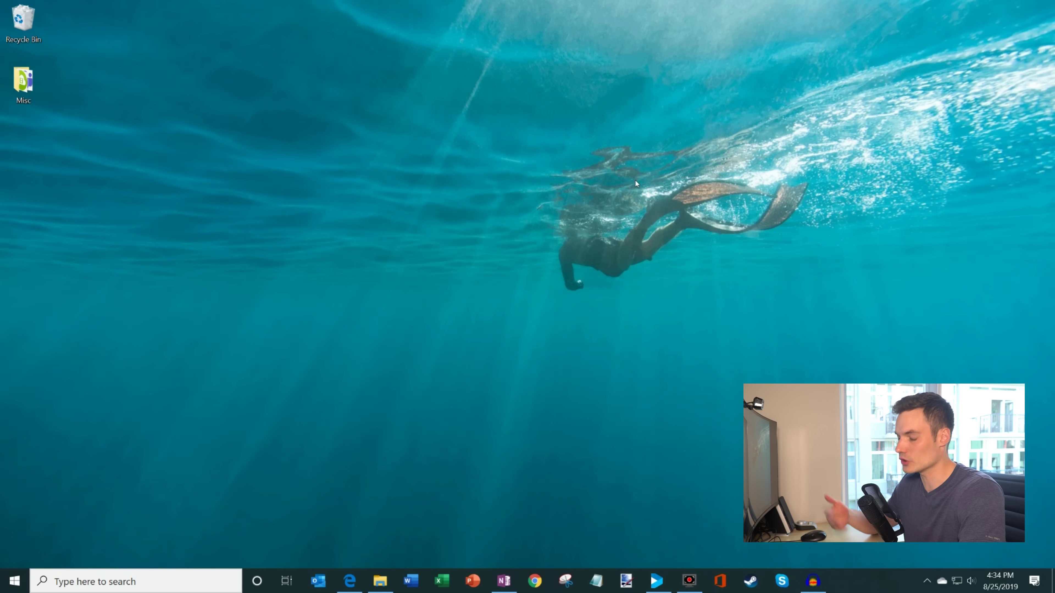
# Launch a new incognito Chrome window from the taskbar and load office.com.
pyautogui.rightClick(535, 581)
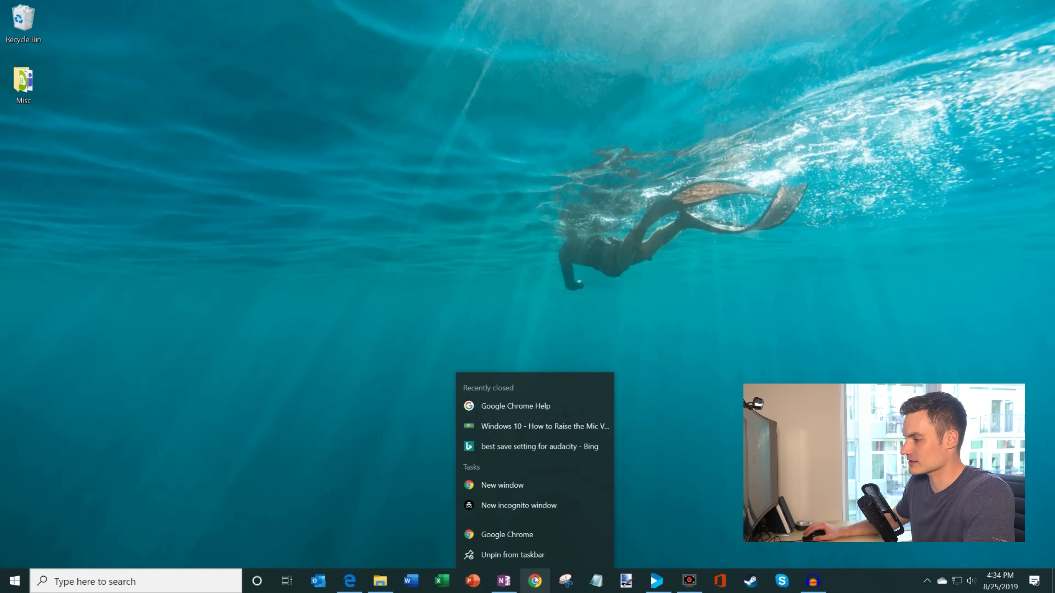
pyautogui.click(543, 506)
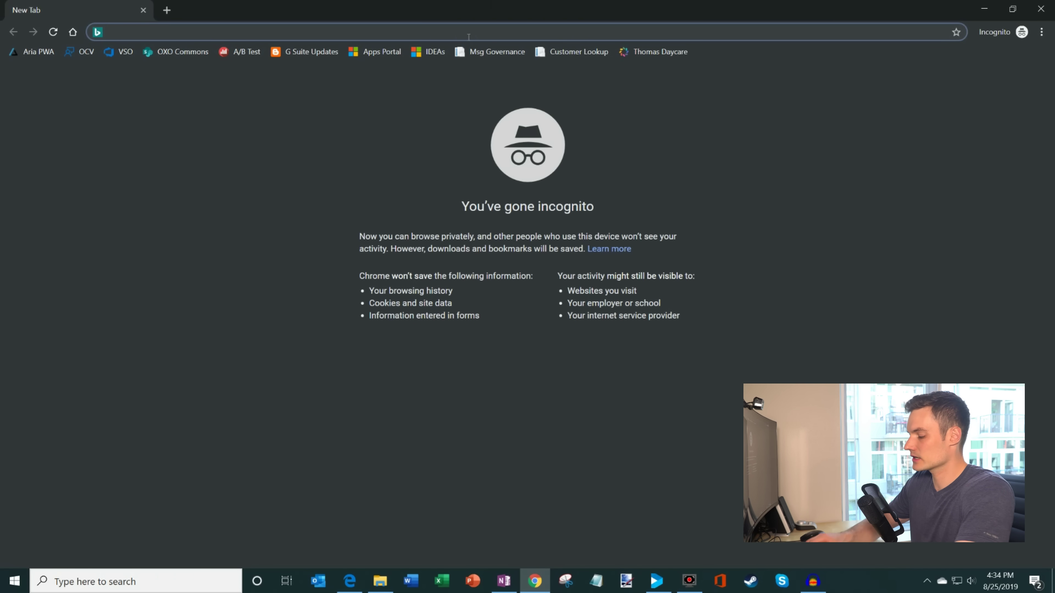
pyautogui.write('office.com')
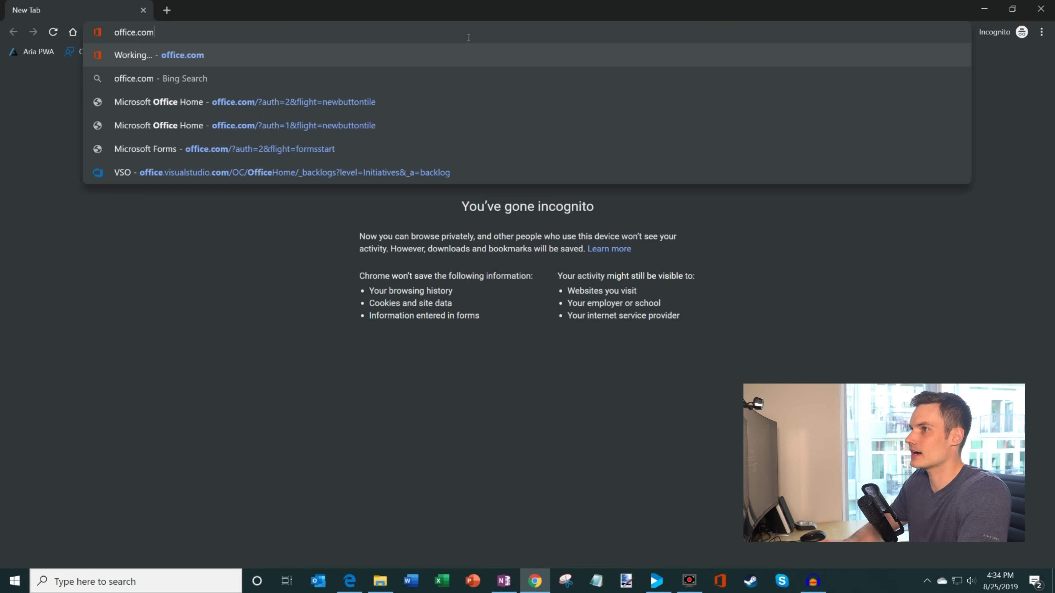
pyautogui.press('Return')
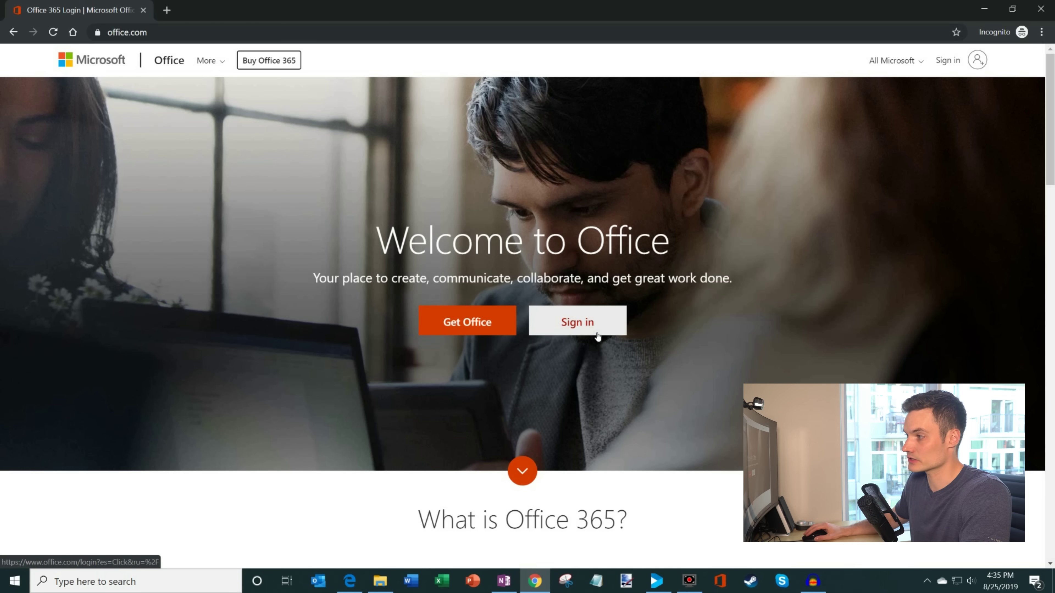
# Sign in to Office using the saved second account's e-mail address and its password.
pyautogui.click(585, 326)
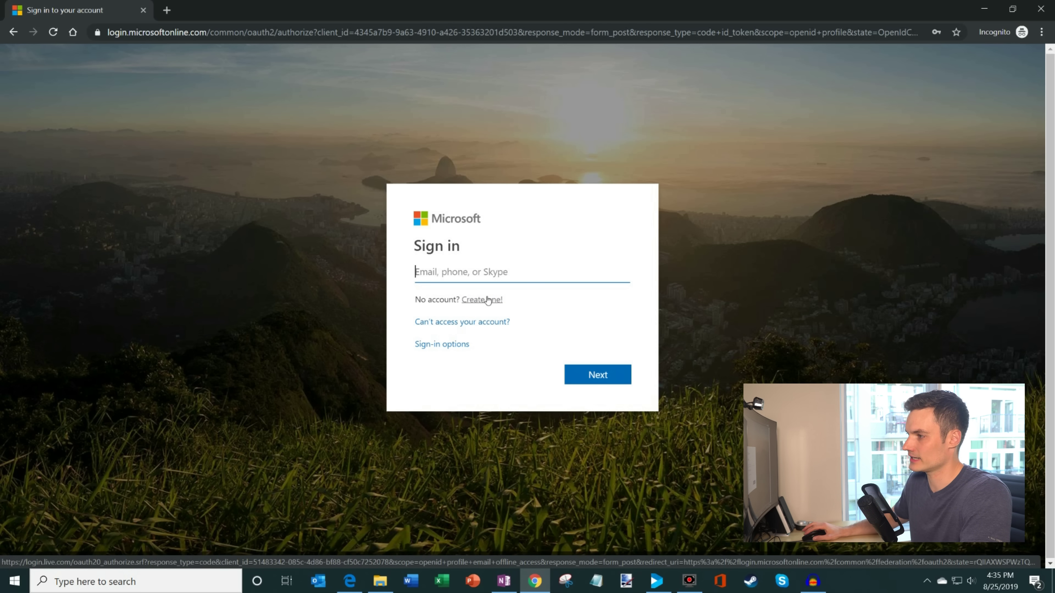
pyautogui.click(505, 272)
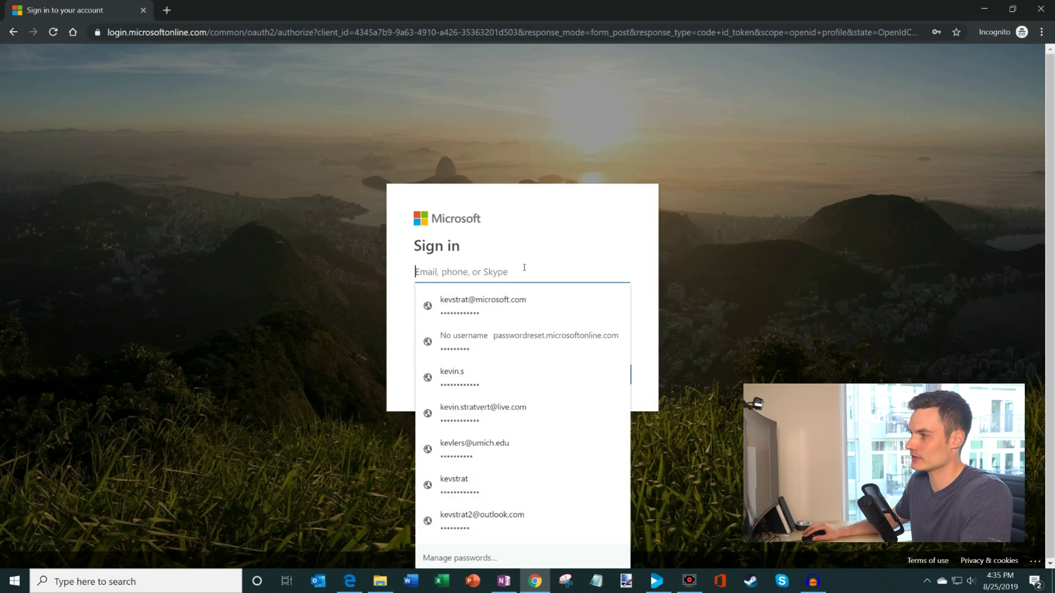
pyautogui.click(538, 251)
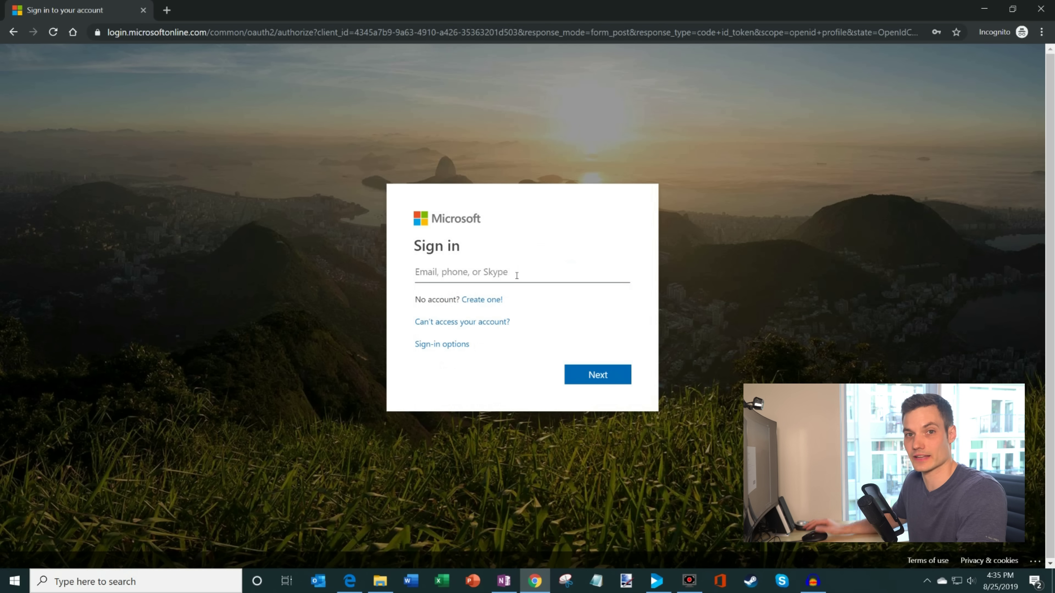
pyautogui.click(517, 275)
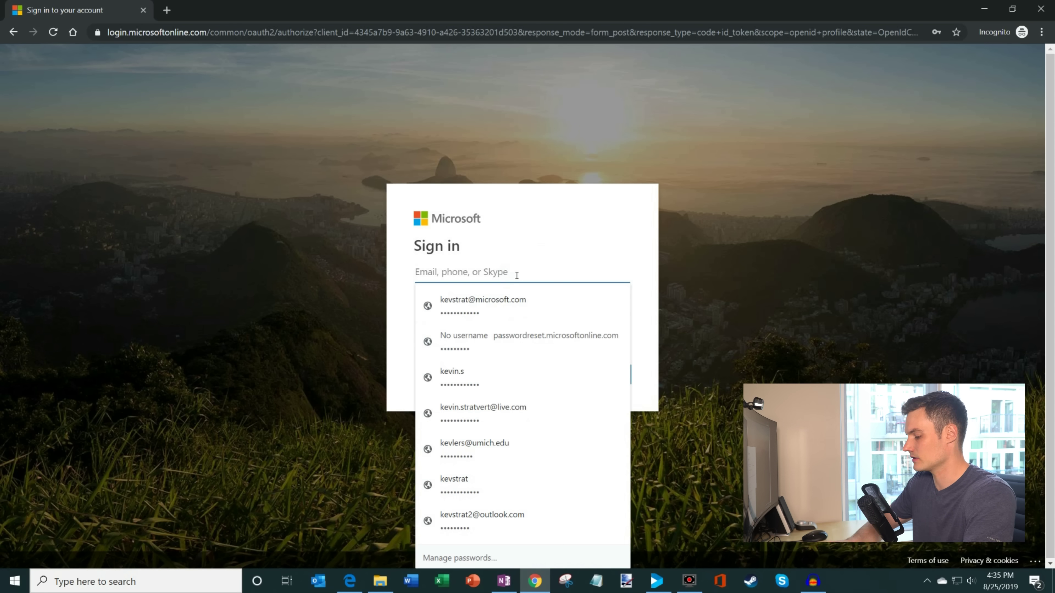
pyautogui.write('kevstrat2@')
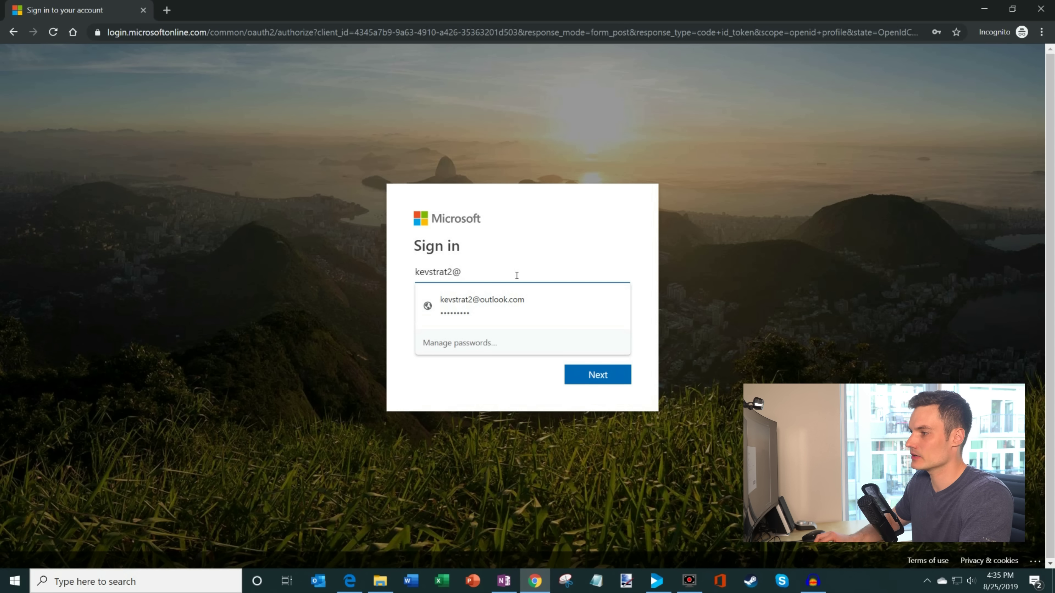
pyautogui.press('Down')
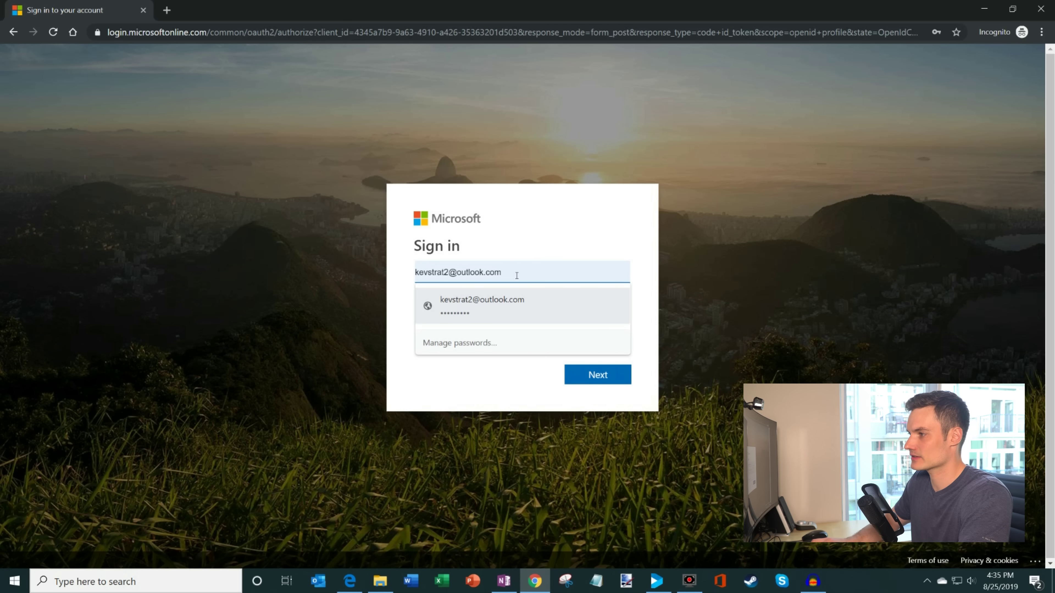
pyautogui.press('Return')
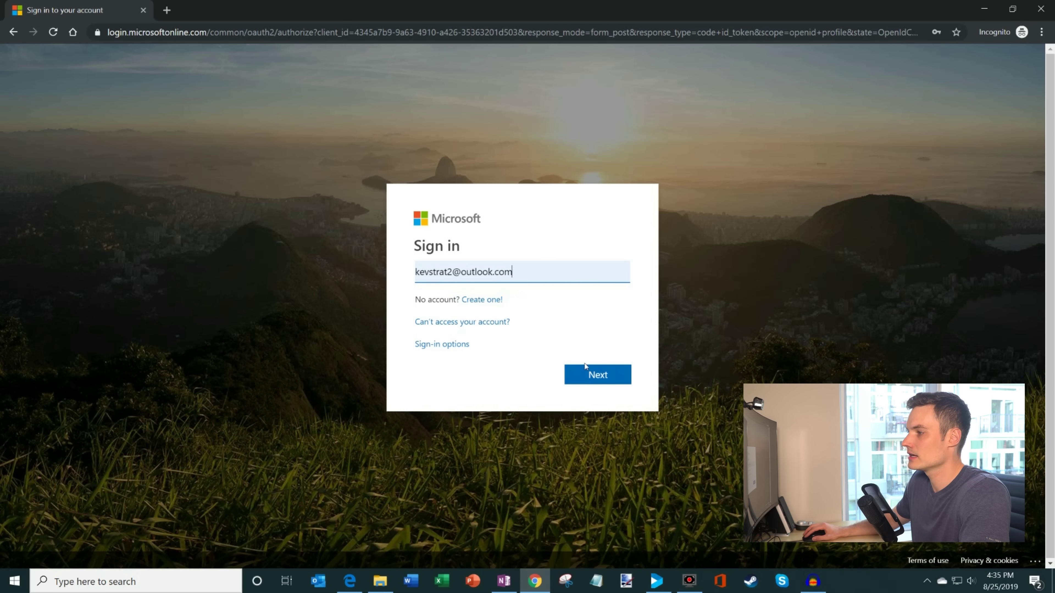
pyautogui.click(598, 372)
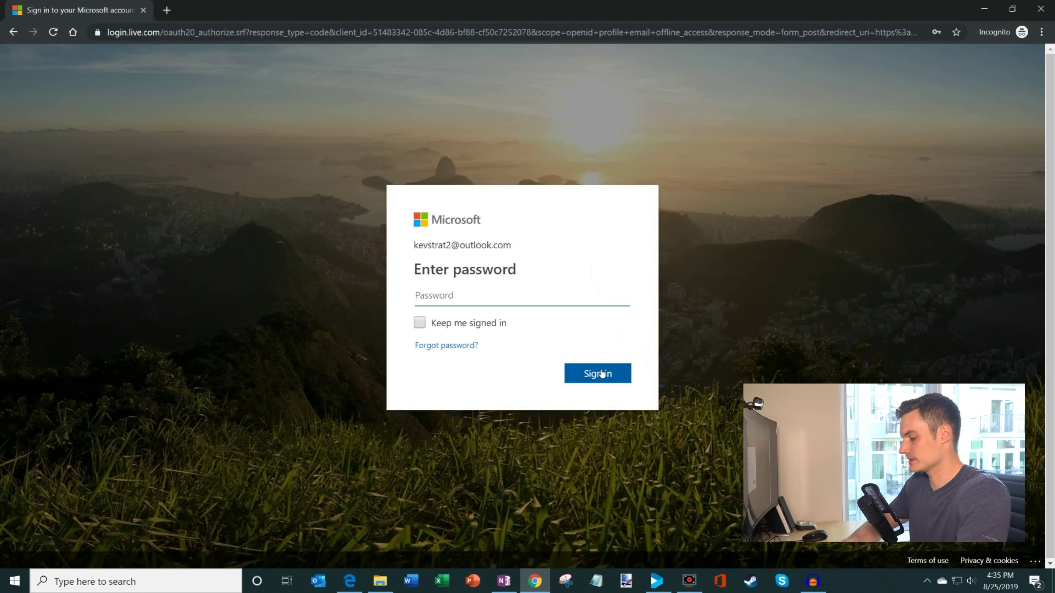
pyautogui.write('•••••••••')
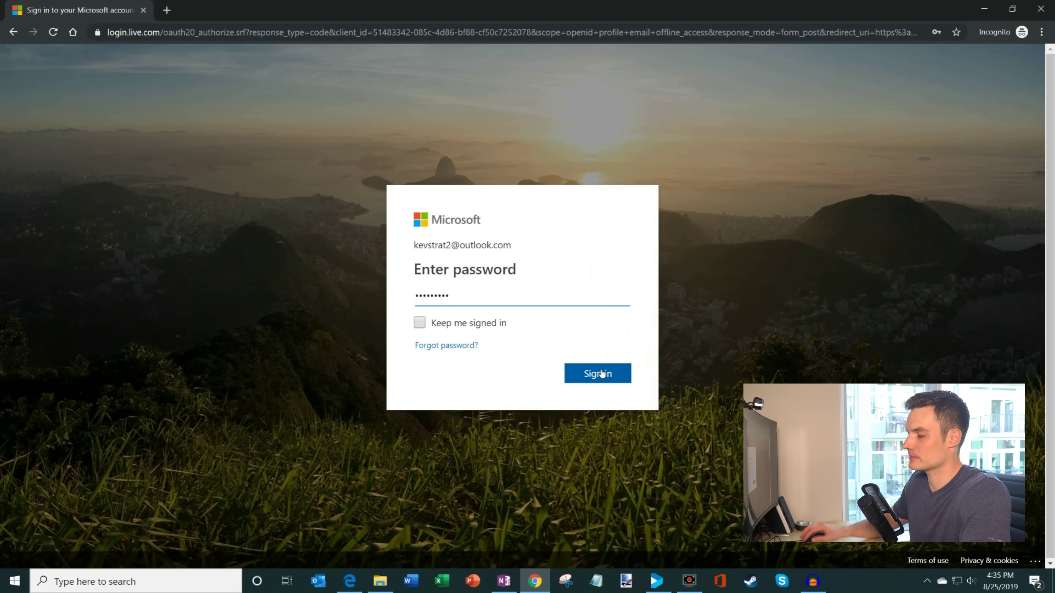
pyautogui.click(586, 373)
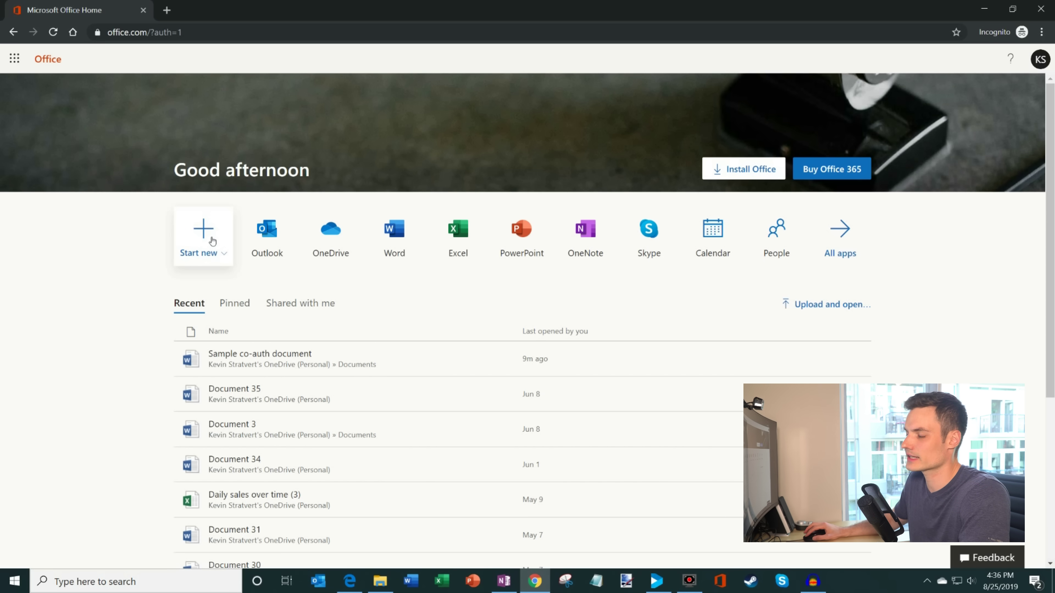
# Create a new blank Word document from the Start new menu.
pyautogui.click(213, 241)
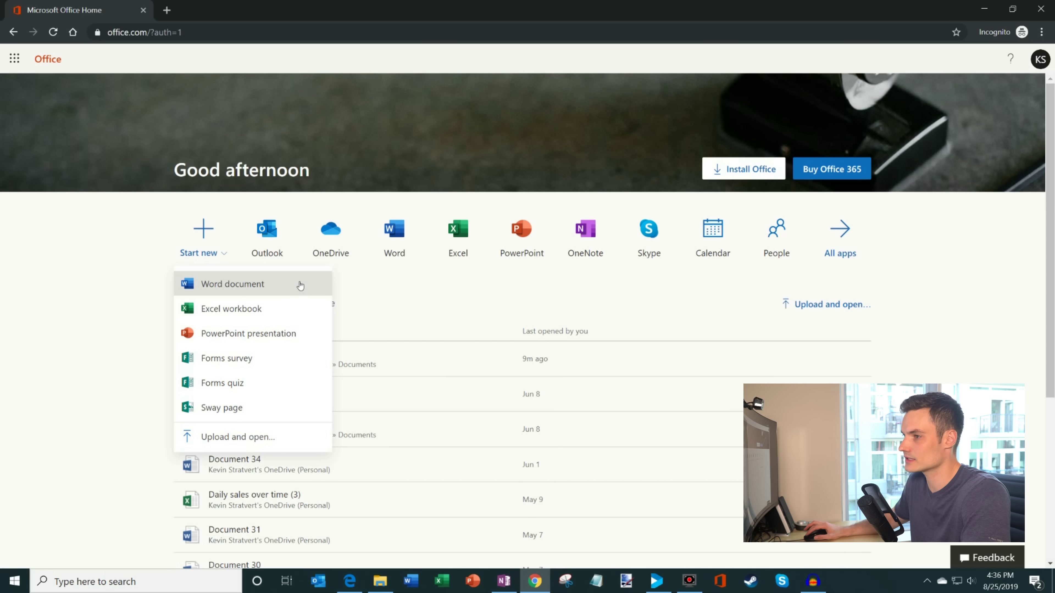
pyautogui.click(300, 285)
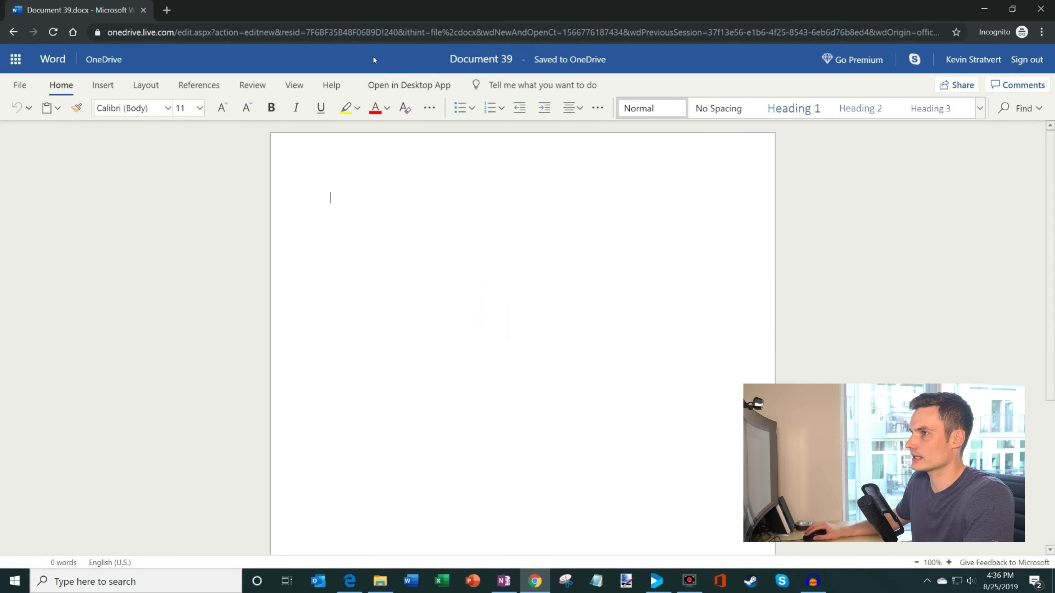
# Rename the document to 'Kevin YouTube Star'.
pyautogui.click(482, 59)
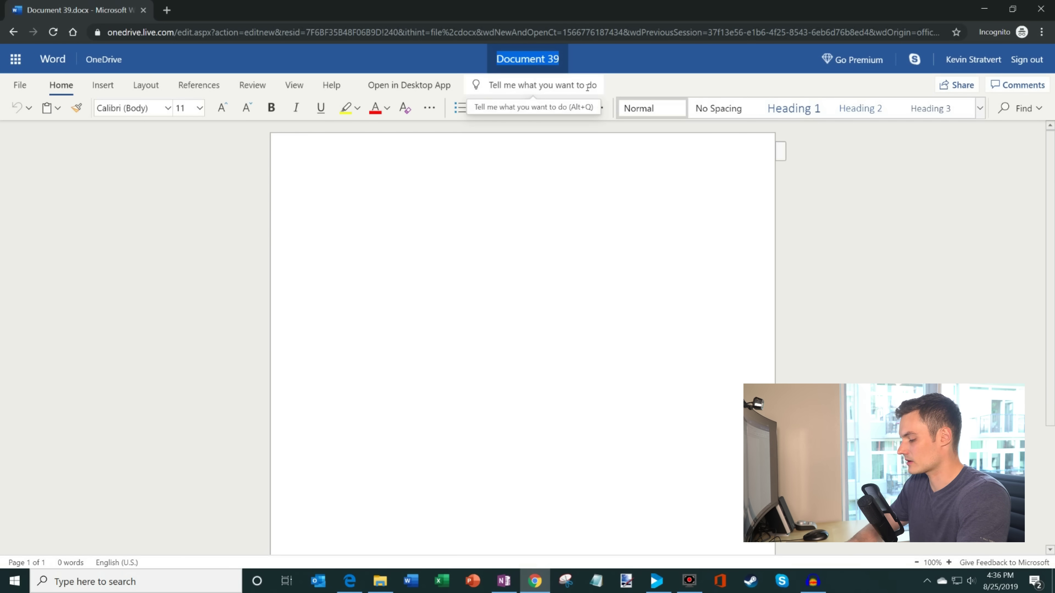
pyautogui.write('Kevin You')
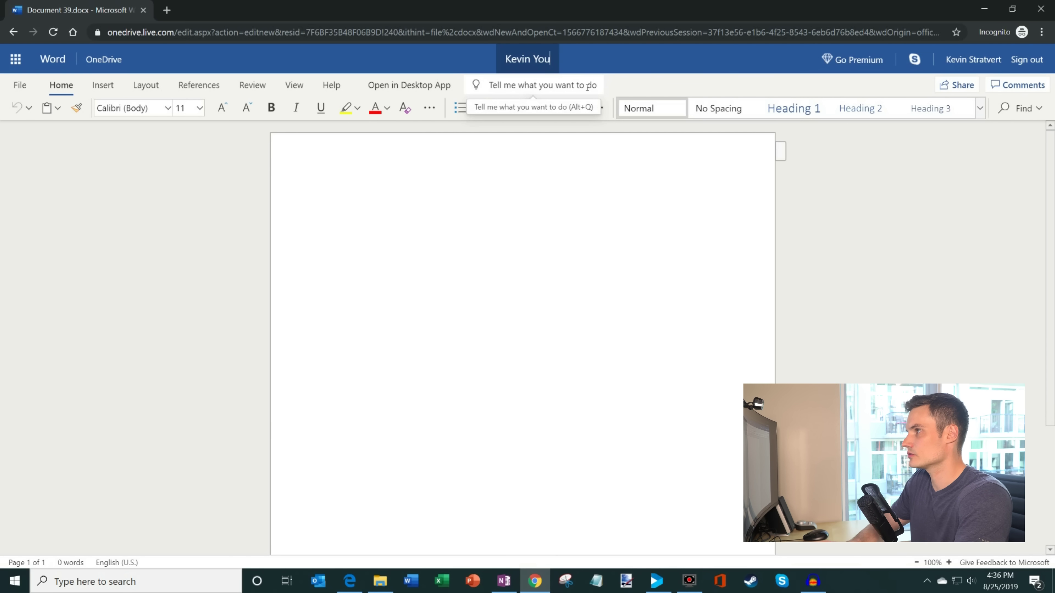
pyautogui.write('Tube Star')
pyautogui.press('Return')
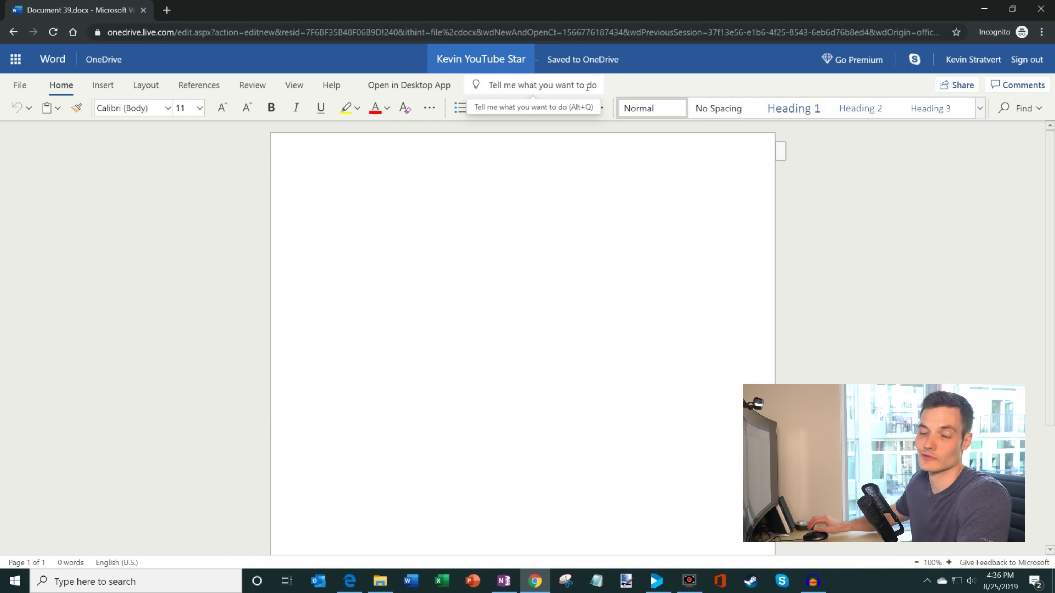
pyautogui.click(99, 292)
# Add the line 'This is an example' in Heading 1 style, then return to Office home.
pyautogui.click(379, 181)
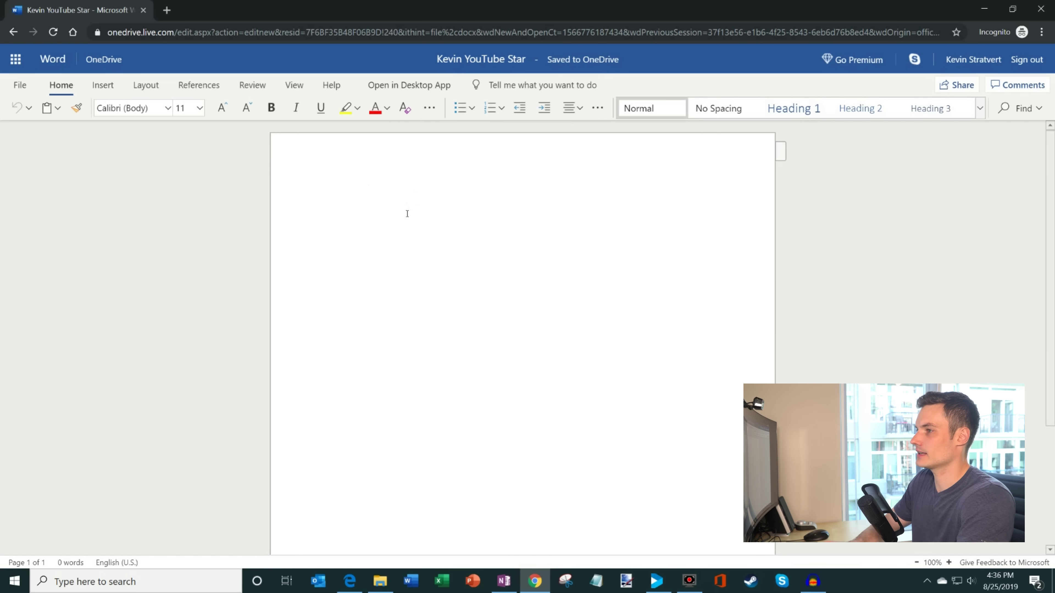
pyautogui.write('This is an e')
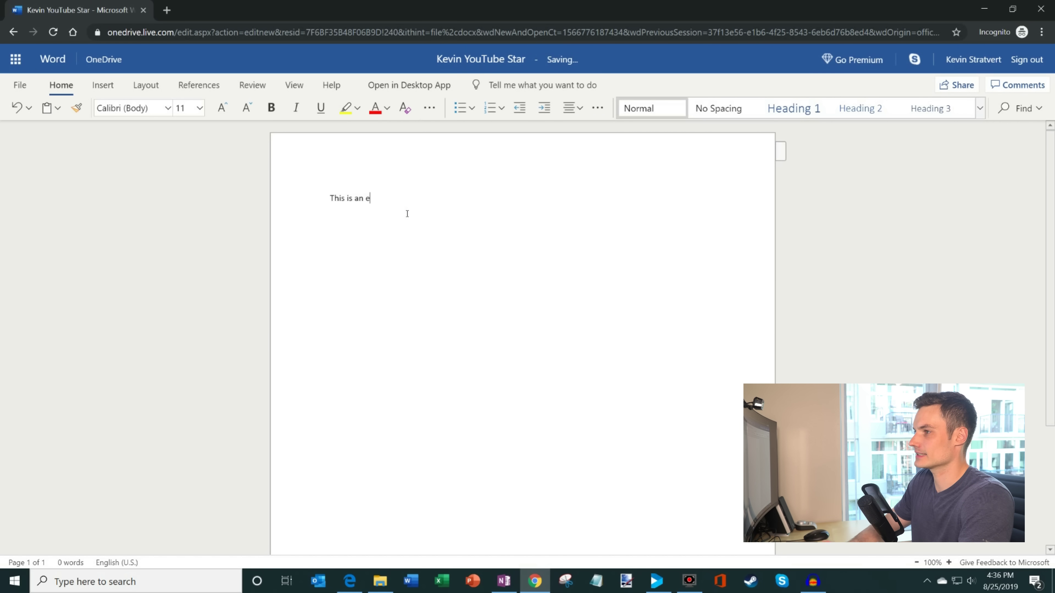
pyautogui.write('xample')
pyautogui.hotkey('ctrl', 'a')
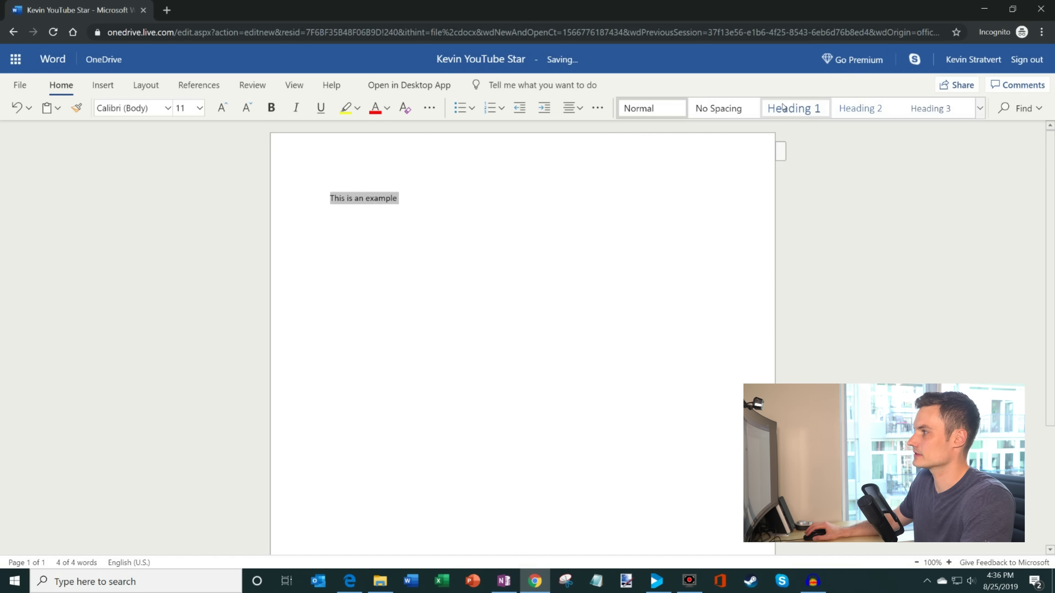
pyautogui.click(782, 107)
pyautogui.click(126, 83)
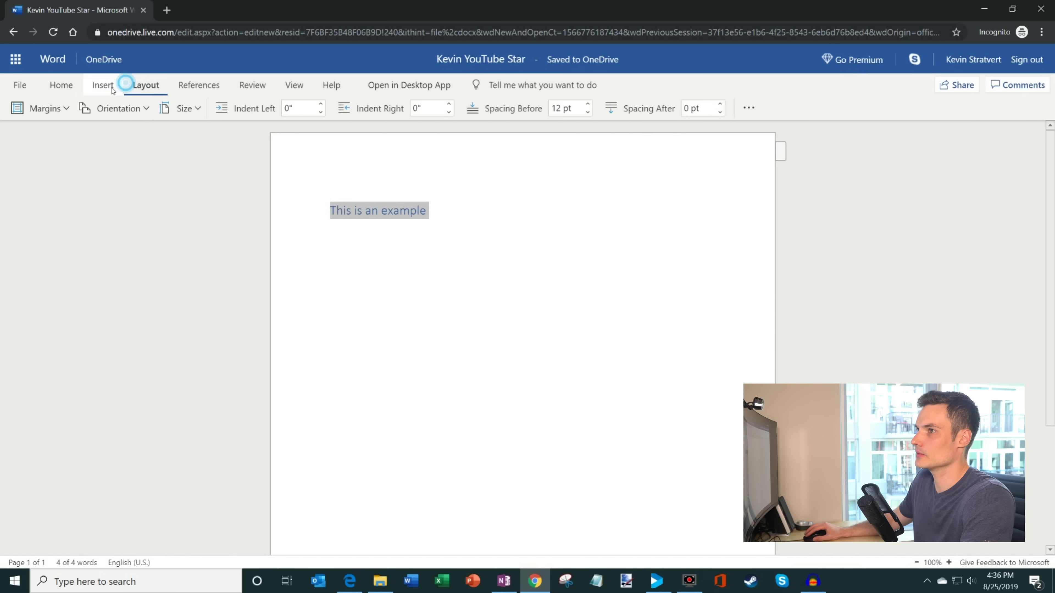
pyautogui.click(109, 87)
pyautogui.click(61, 85)
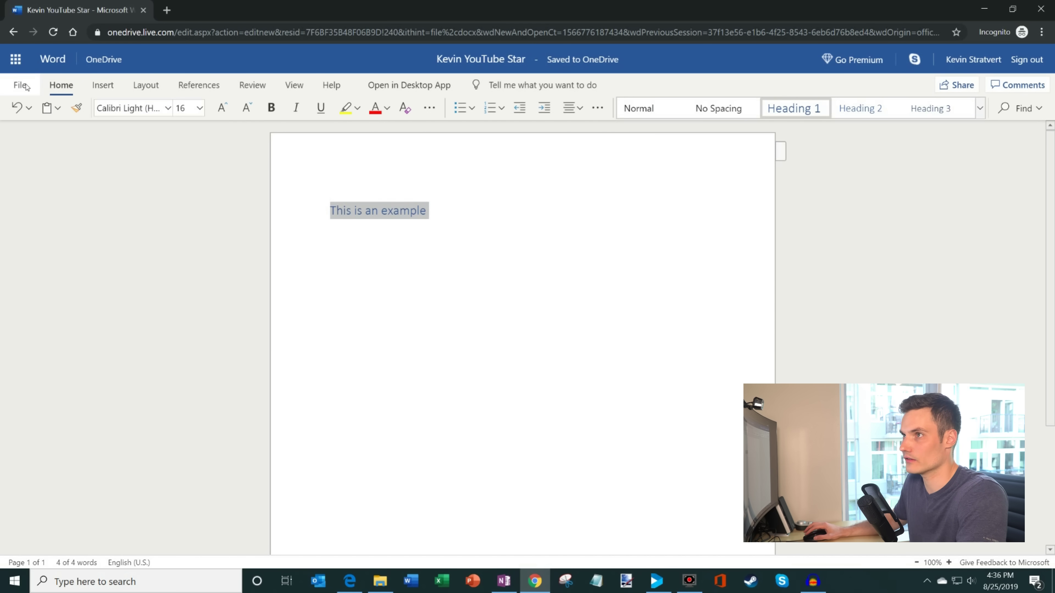
pyautogui.hotkey('alt', 'Left')
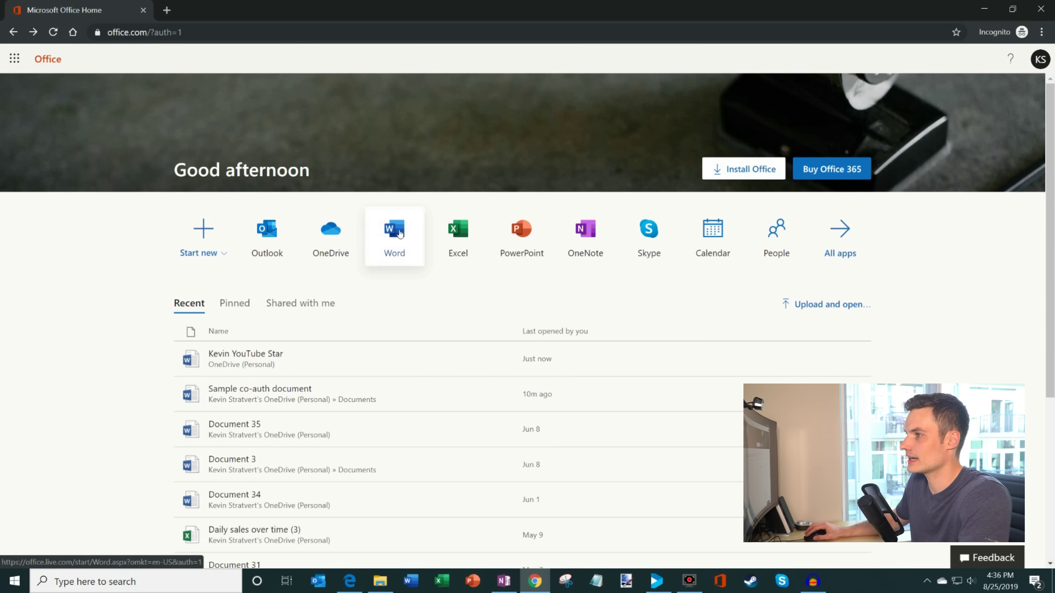
pyautogui.click(397, 233)
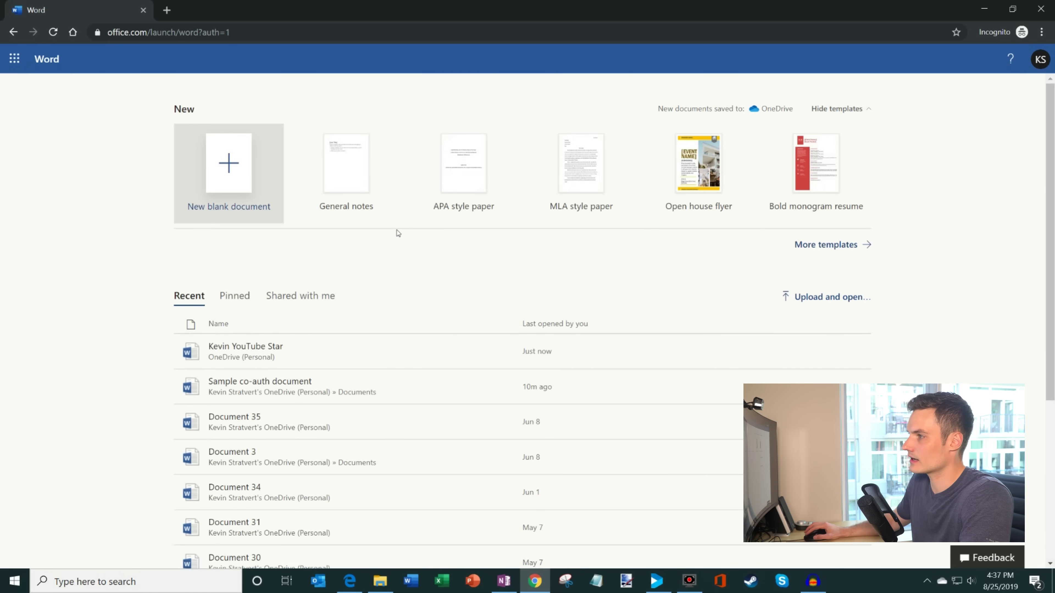
pyautogui.click(842, 249)
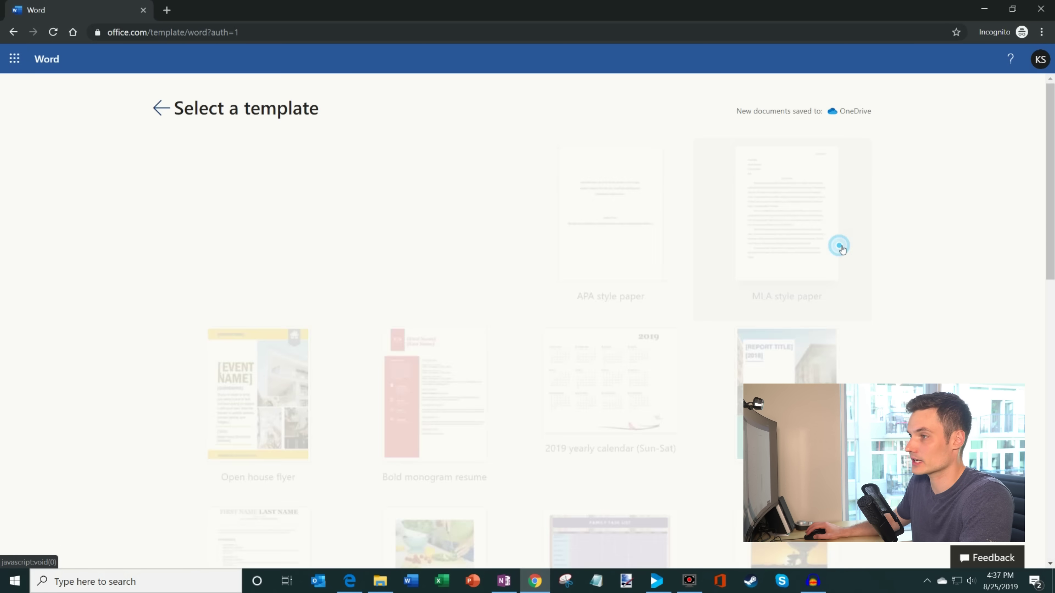
pyautogui.scroll(-15, 842, 249)
pyautogui.hotkey('alt', 'Left')
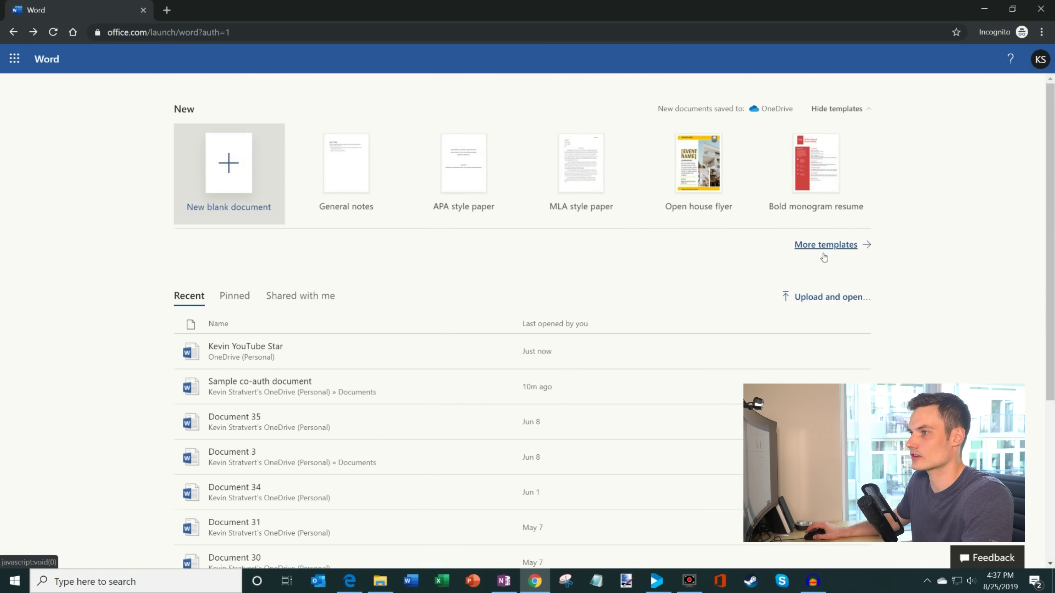
pyautogui.scroll(-4, 498, 245)
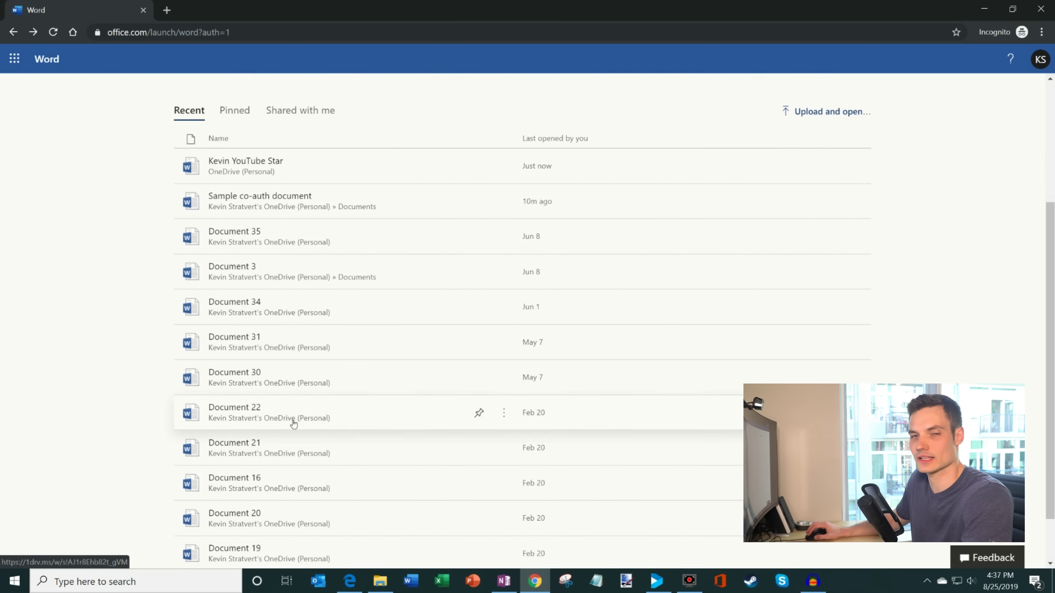
pyautogui.scroll(4, 361, 241)
pyautogui.scroll(1, 363, 248)
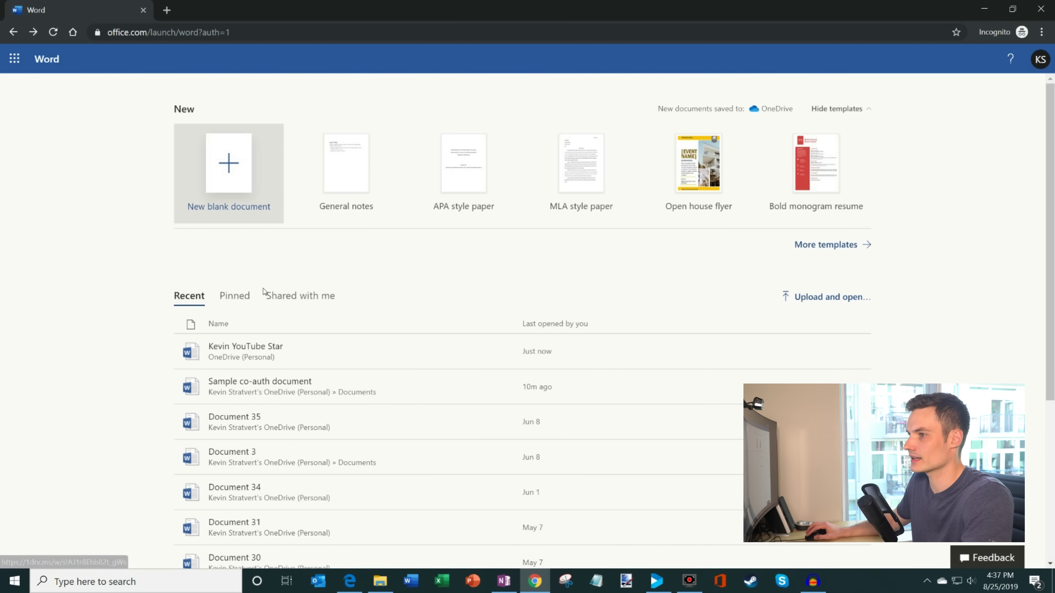
pyautogui.hotkey('alt', 'Left')
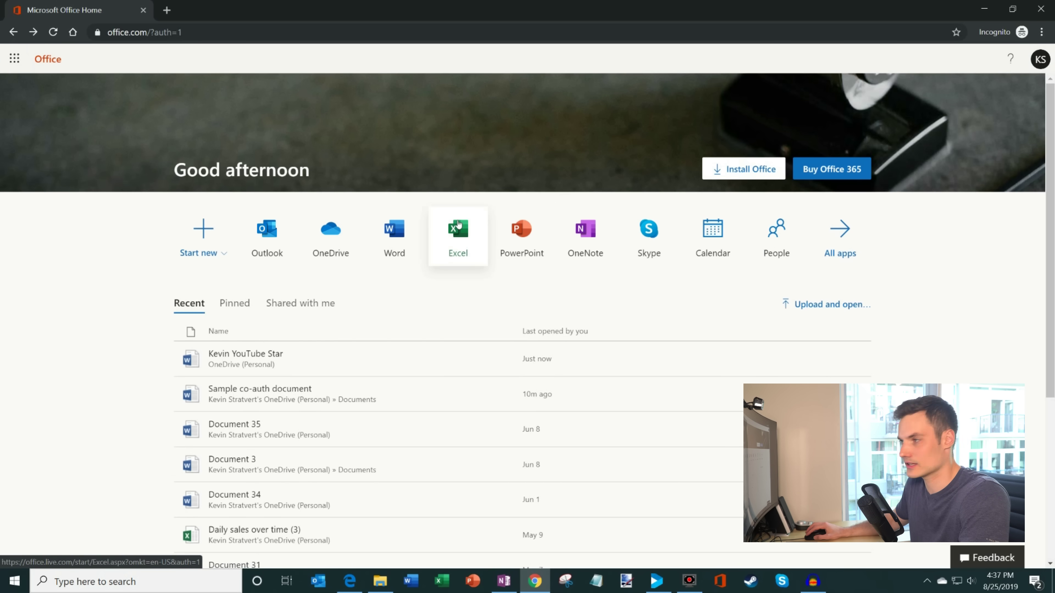
pyautogui.click(468, 233)
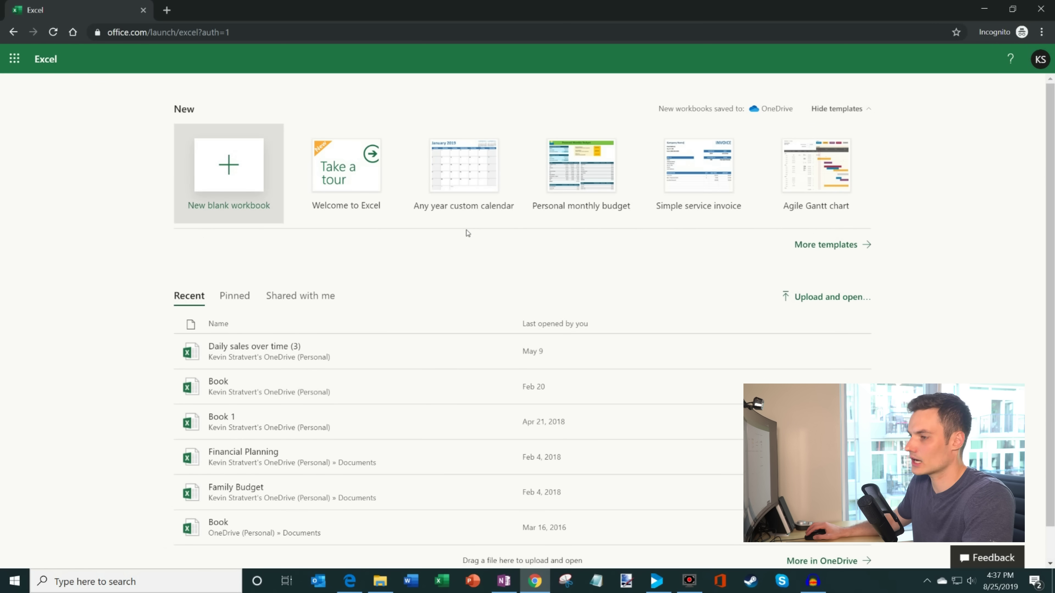
pyautogui.hotkey('alt', 'Left')
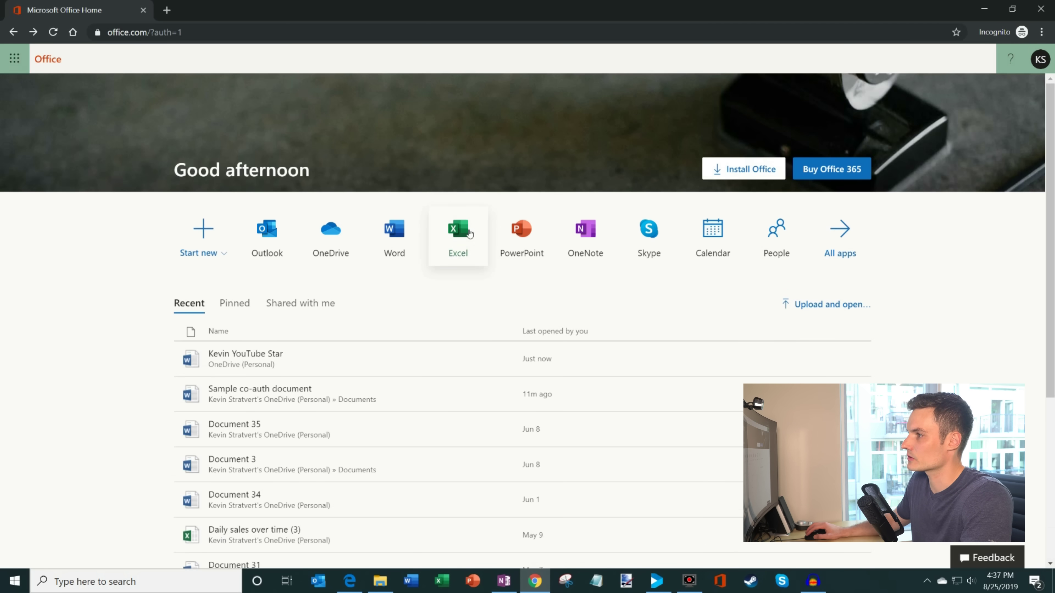
pyautogui.click(526, 237)
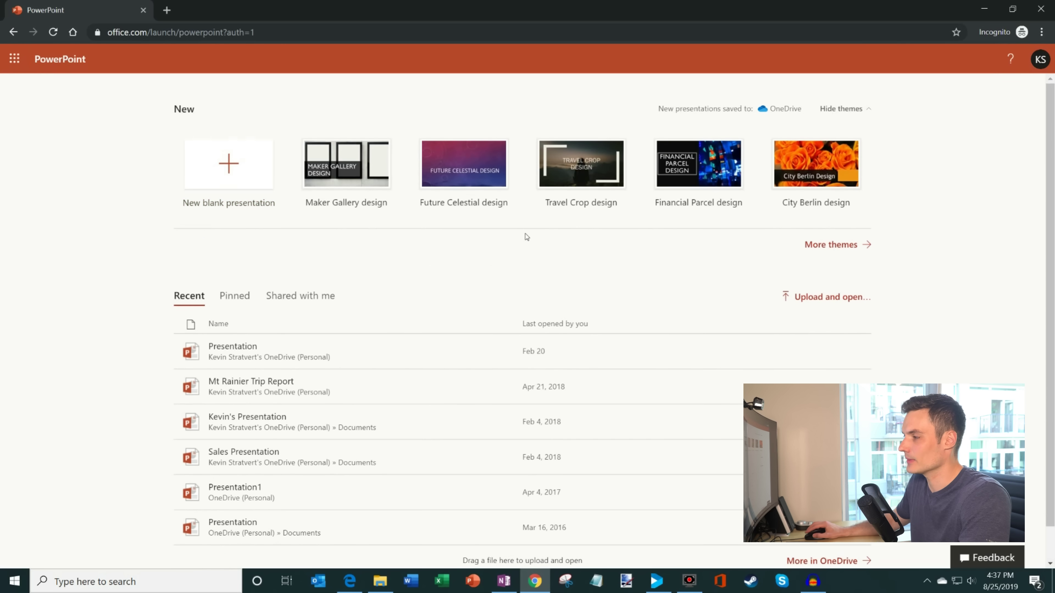
pyautogui.hotkey('alt', 'Left')
pyautogui.scroll(-3, 527, 237)
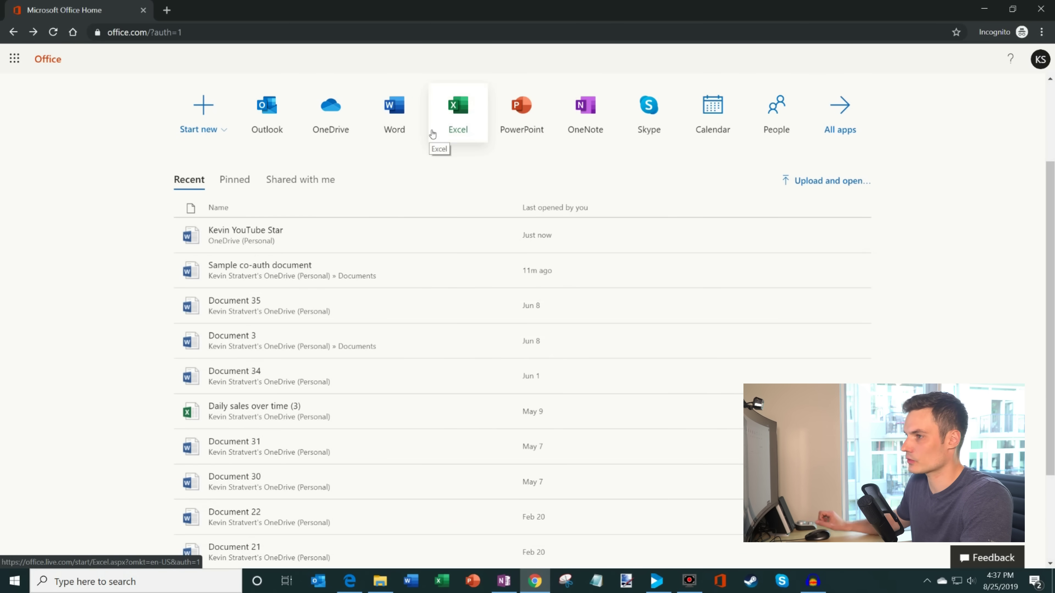
pyautogui.moveTo(573, 240)
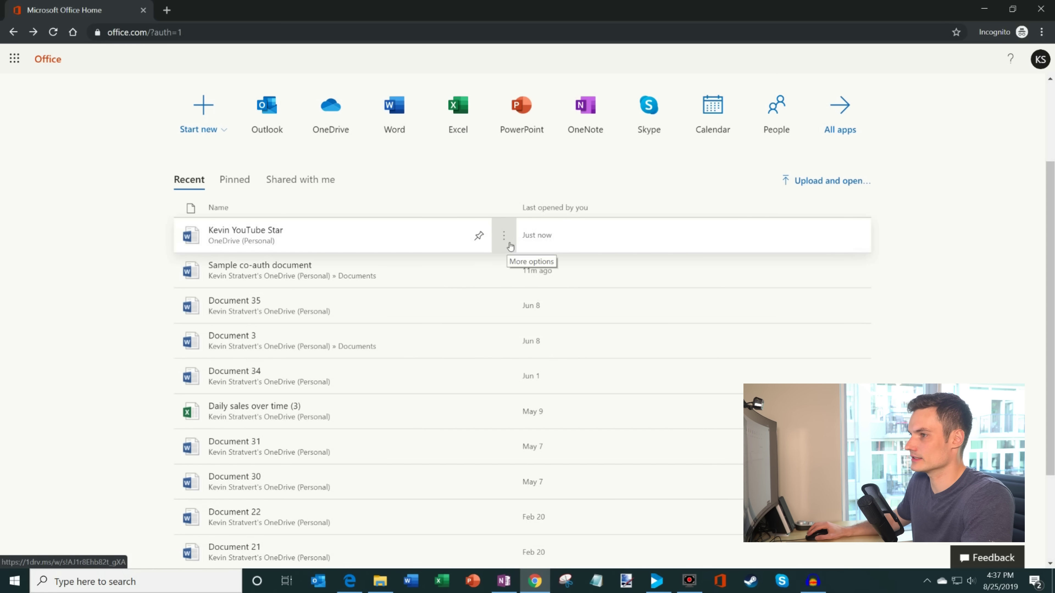
pyautogui.click(510, 246)
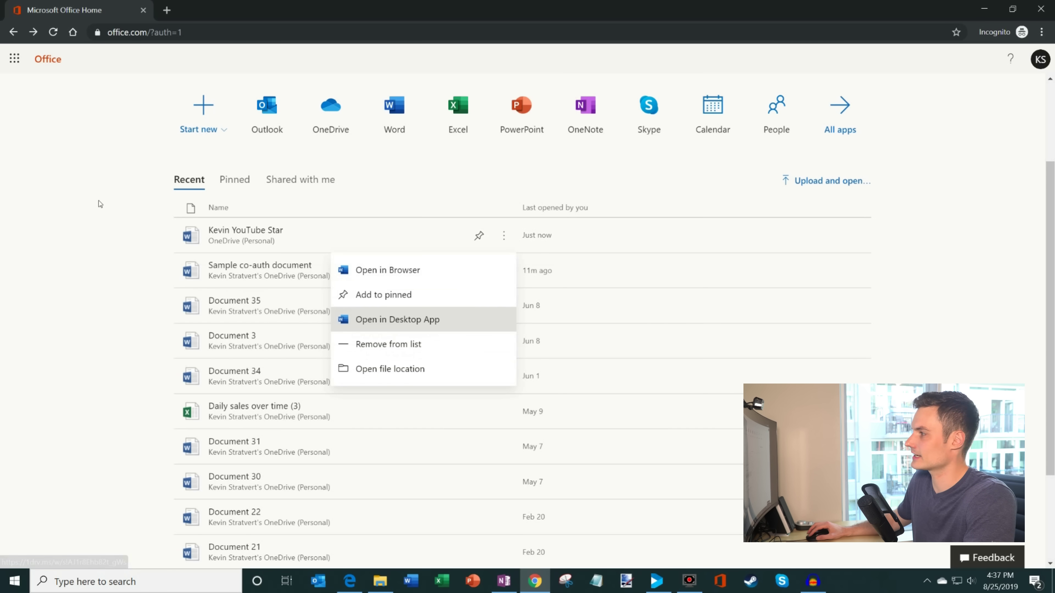
pyautogui.click(143, 222)
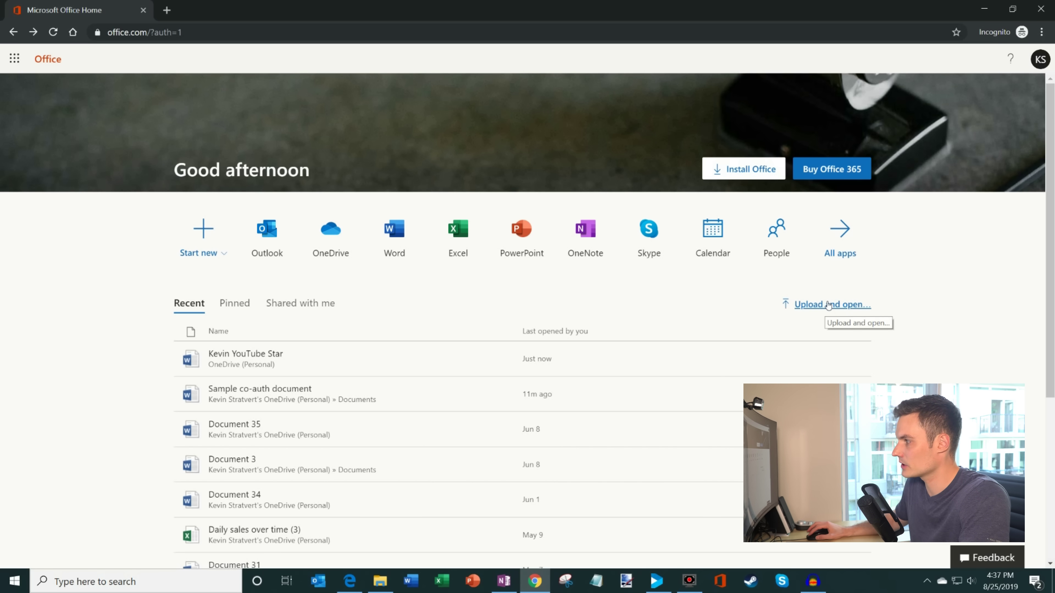
pyautogui.click(827, 305)
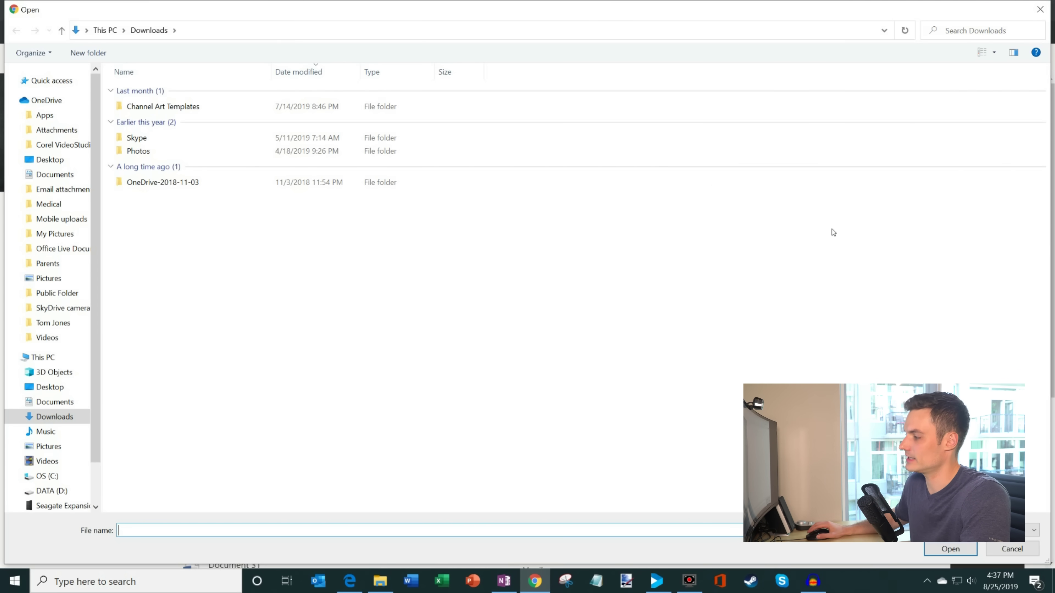
pyautogui.click(1012, 549)
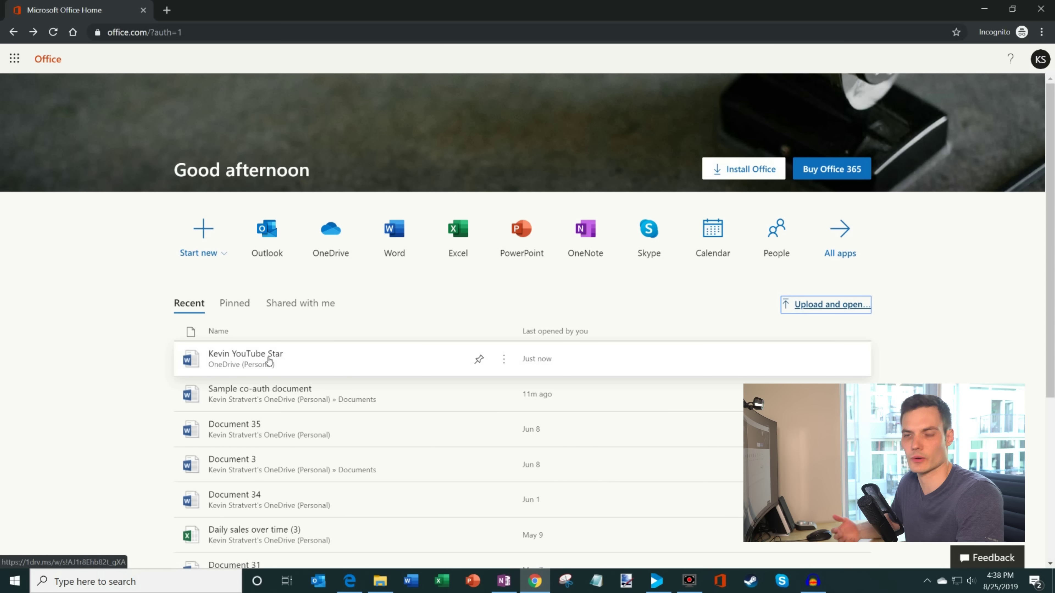
pyautogui.click(268, 359)
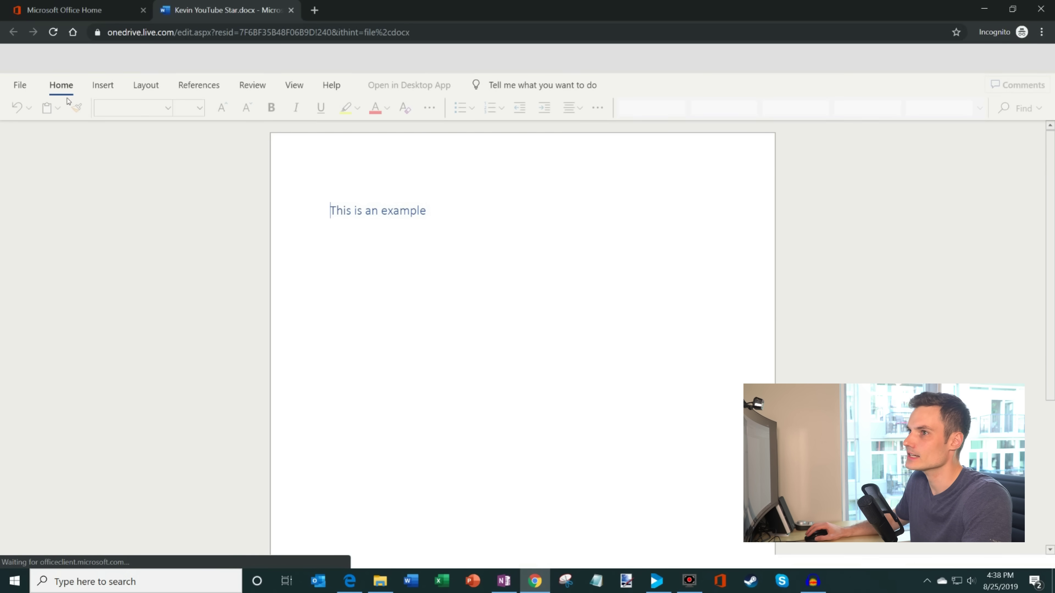
# Look through the document's File backstage and Save As choices, then return to the Office home tab.
pyautogui.click(22, 85)
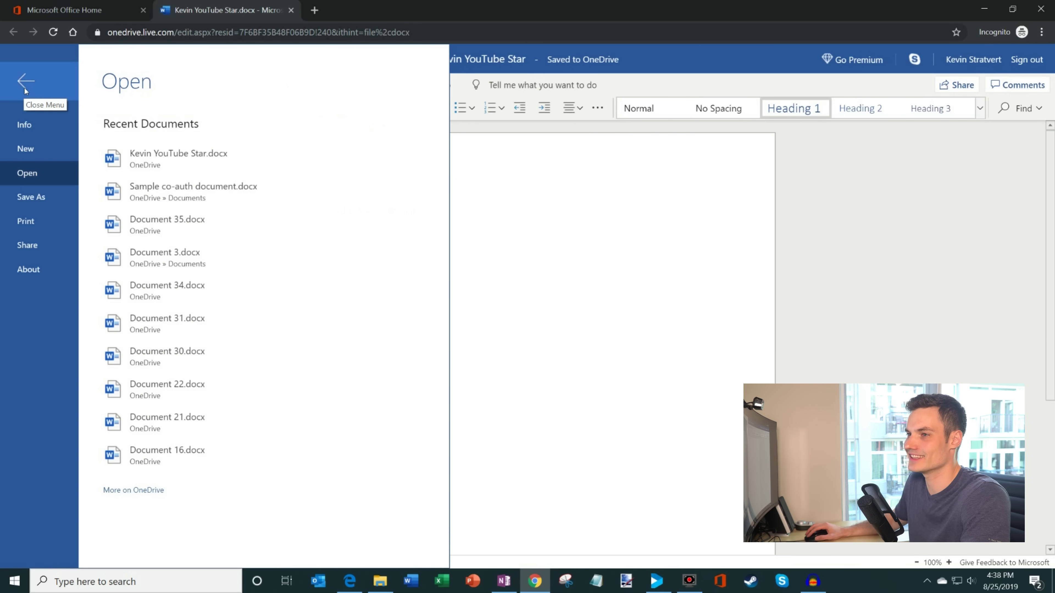
pyautogui.click(26, 88)
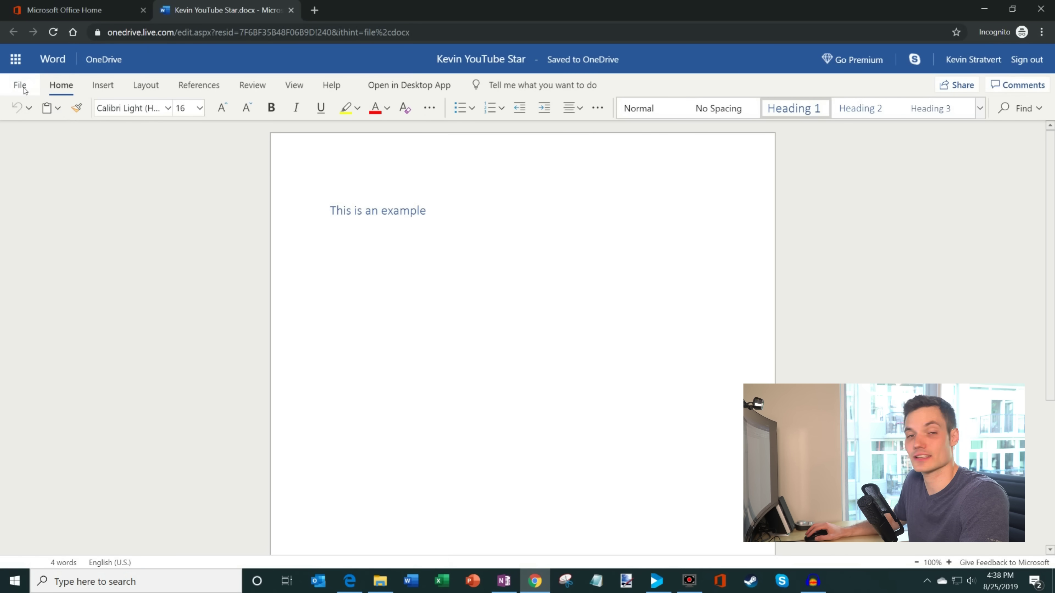
pyautogui.click(24, 88)
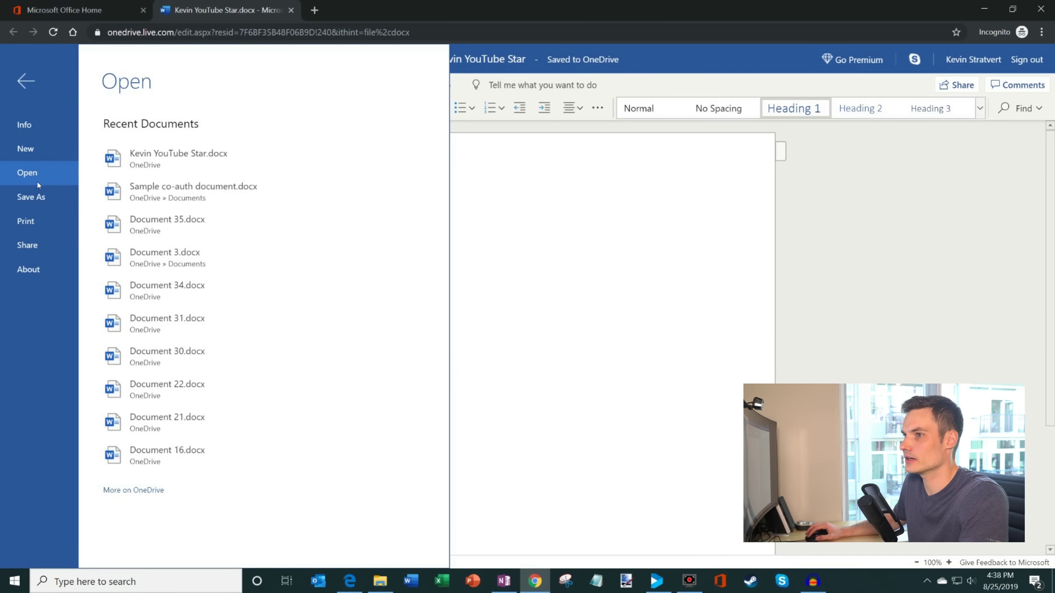
pyautogui.click(44, 201)
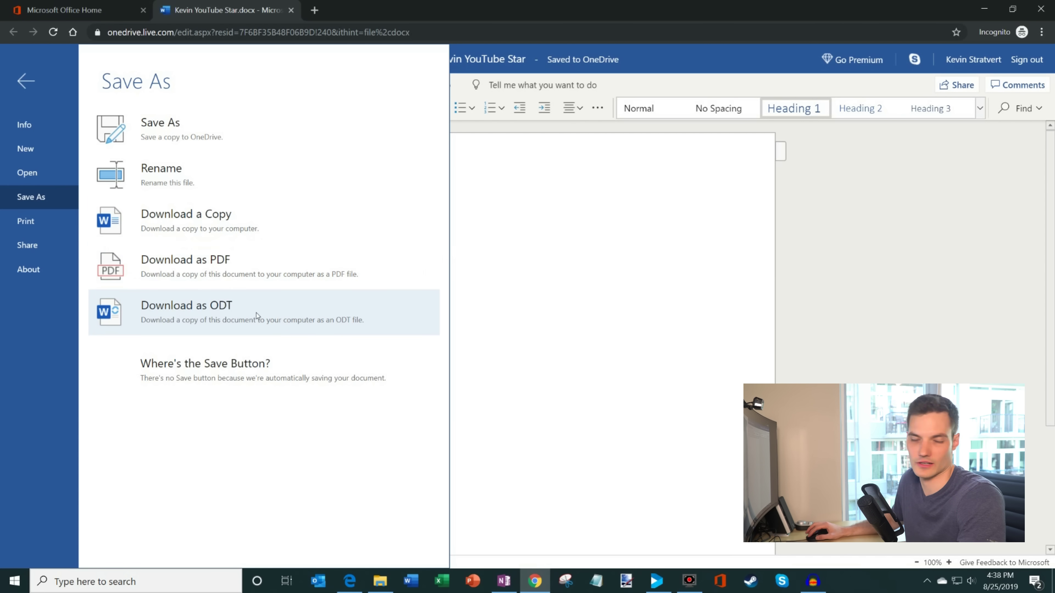
pyautogui.click(27, 79)
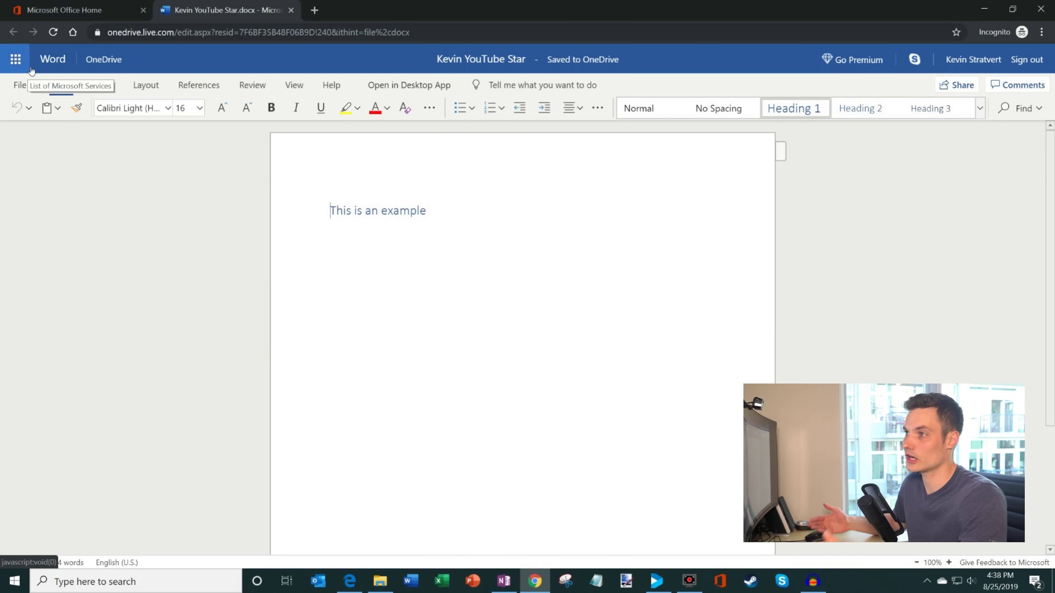
pyautogui.click(65, 10)
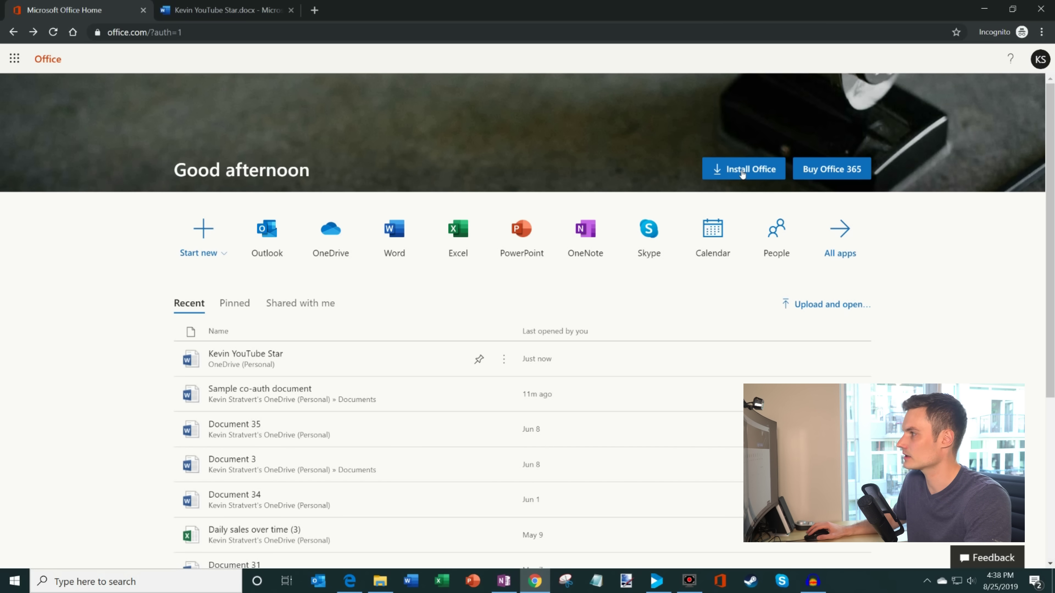
pyautogui.click(742, 174)
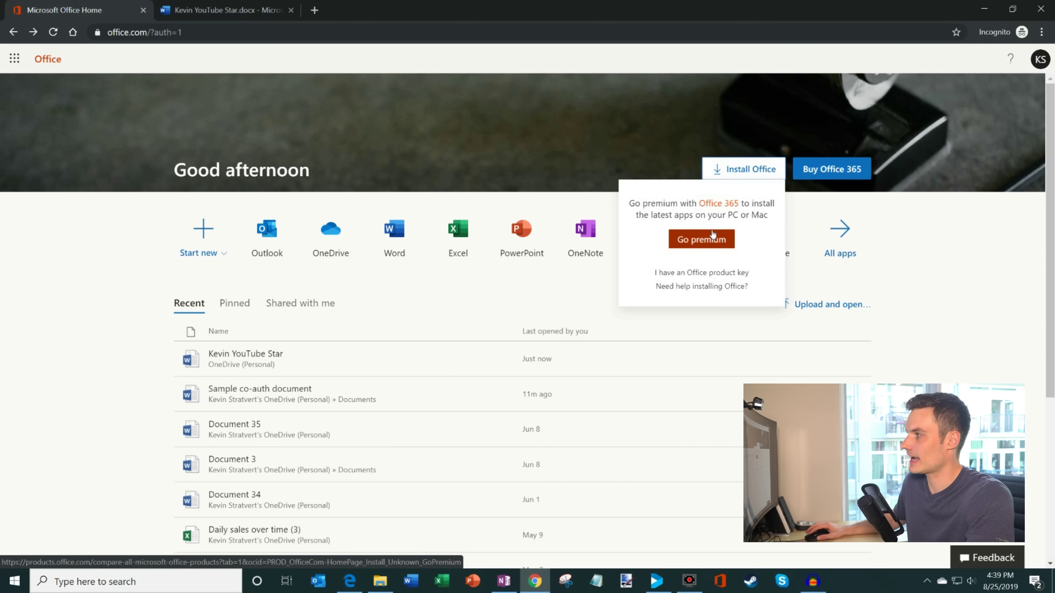
pyautogui.click(944, 249)
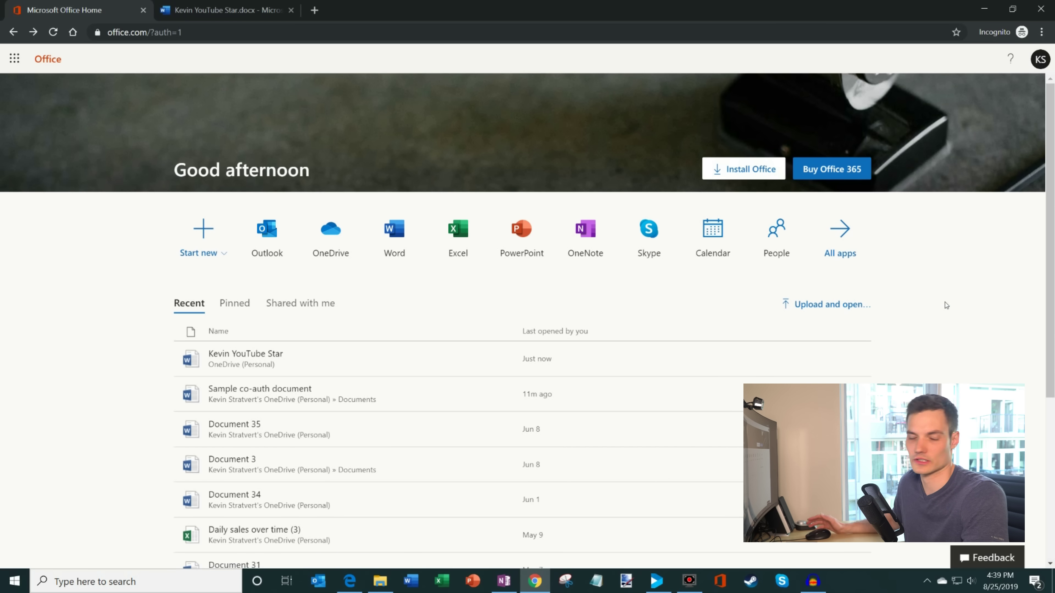
pyautogui.scroll(-5, 946, 306)
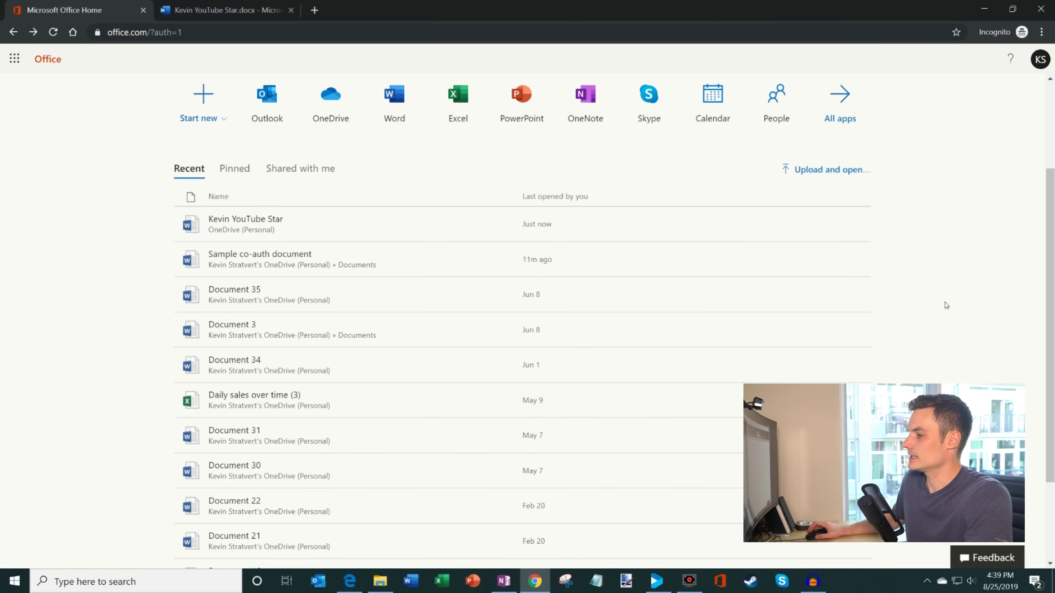
pyautogui.scroll(5, 946, 306)
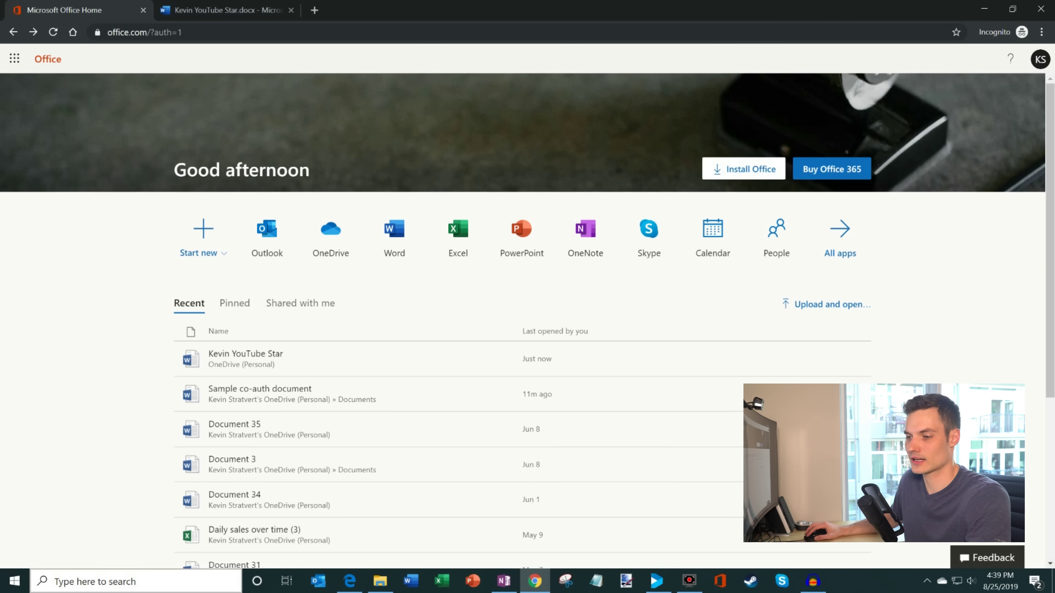
# Launch the Office desktop app through Windows search for 'office'.
pyautogui.click(112, 586)
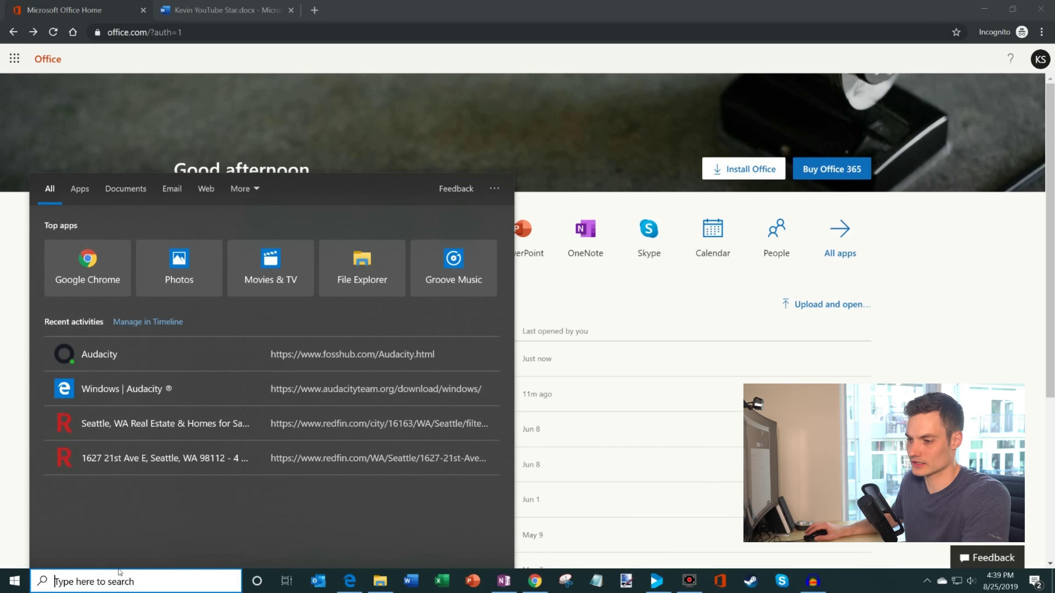
pyautogui.write('office')
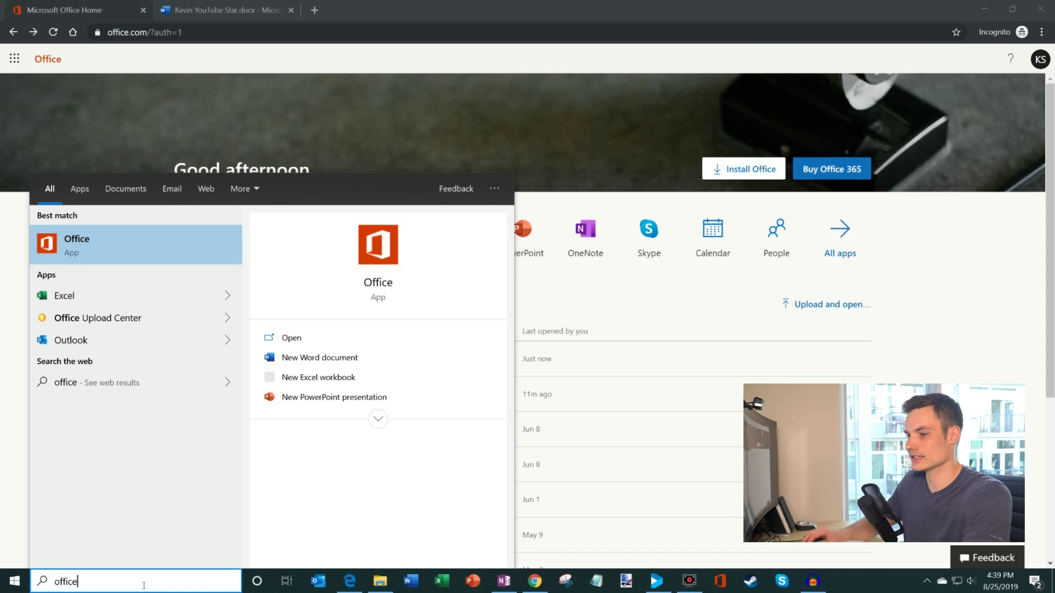
pyautogui.click(99, 253)
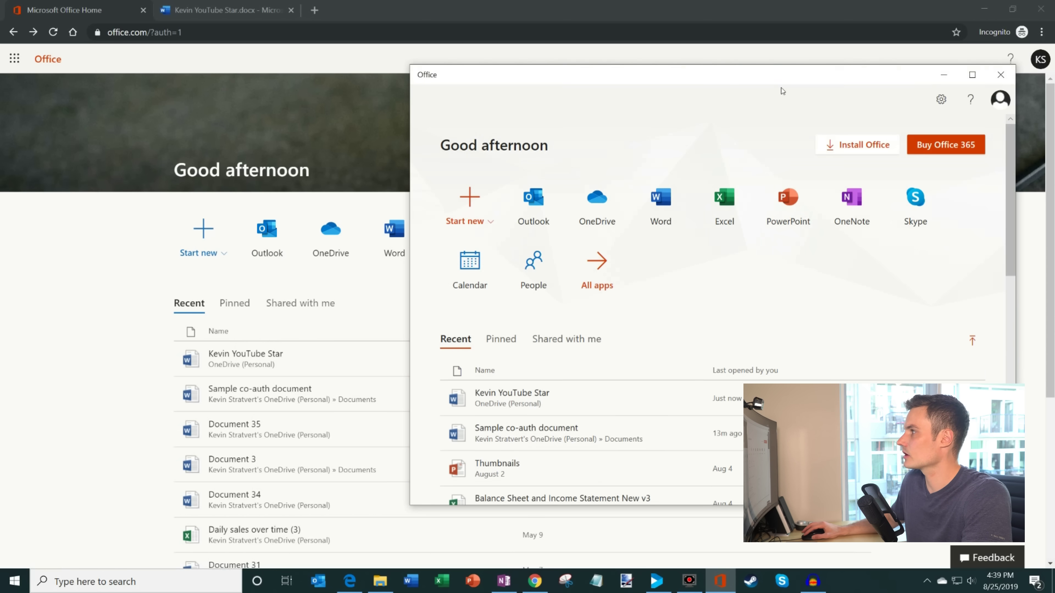
# Reposition and widen the Office app window over the browser.
pyautogui.moveTo(788, 76); pyautogui.dragTo(336, 78)
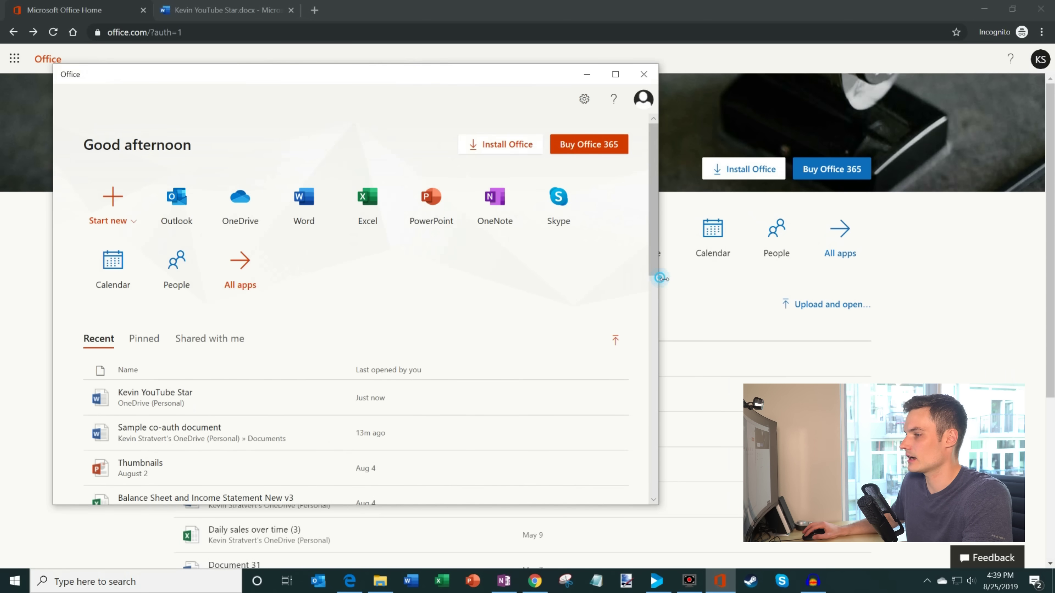
pyautogui.moveTo(660, 276); pyautogui.dragTo(935, 265)
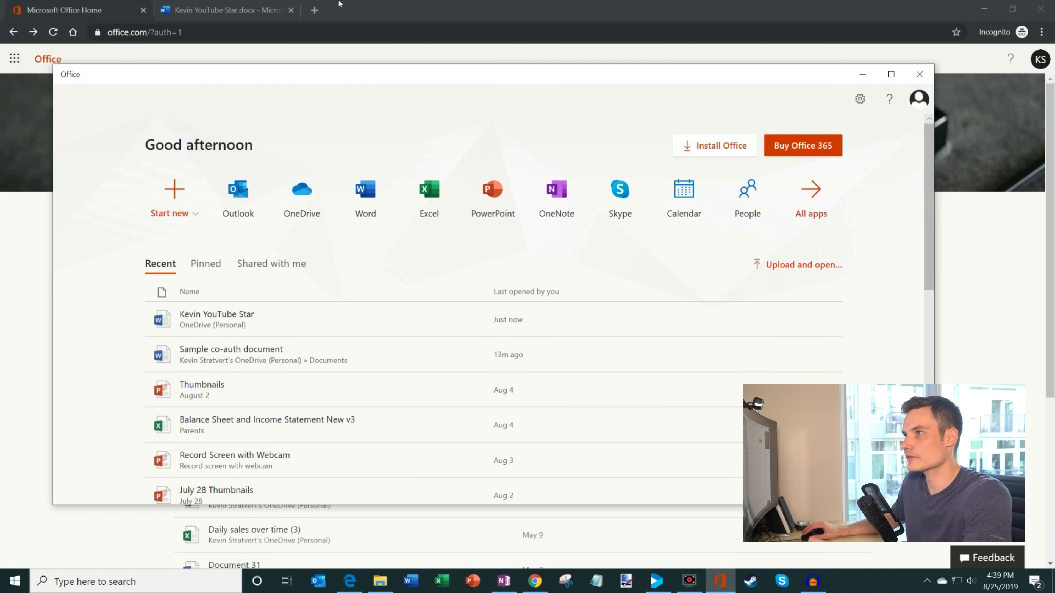
pyautogui.moveTo(337, 74); pyautogui.dragTo(678, 67)
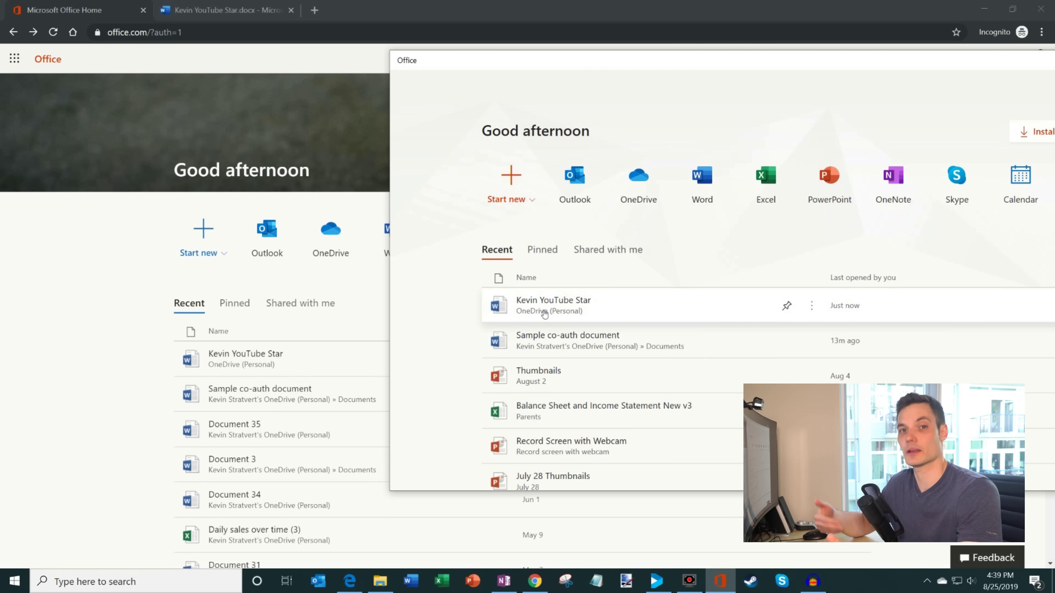
pyautogui.scroll(-10, 780, 200)
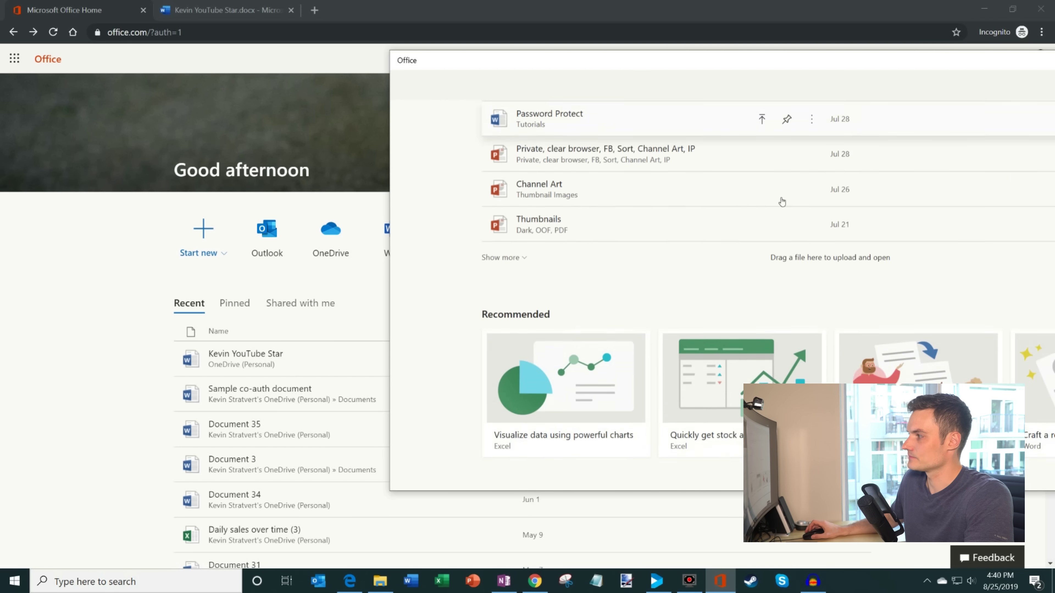
pyautogui.scroll(10, 795, 107)
pyautogui.moveTo(794, 63); pyautogui.dragTo(562, 67)
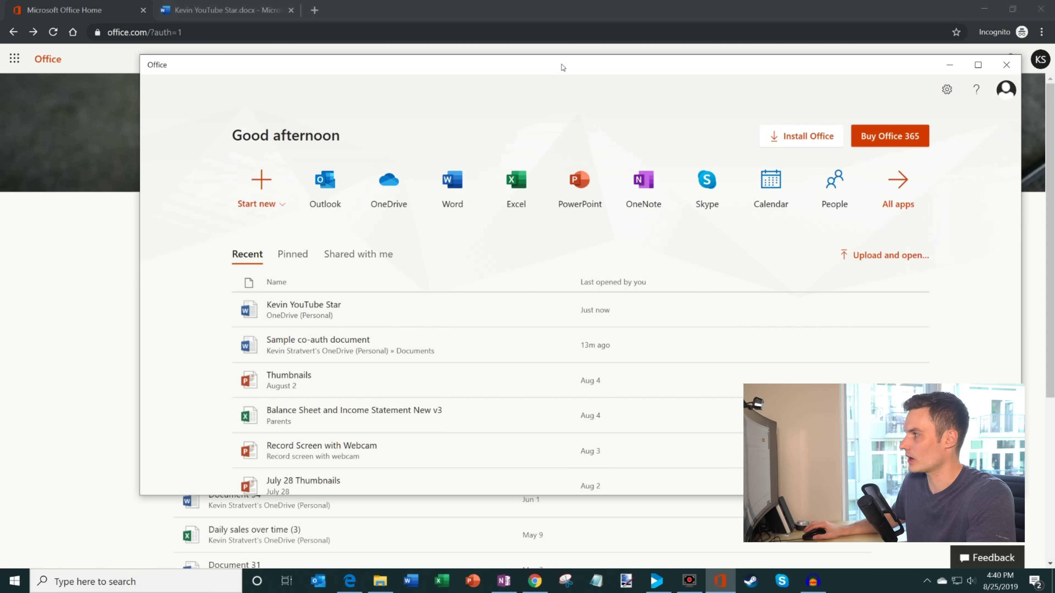
pyautogui.click(950, 65)
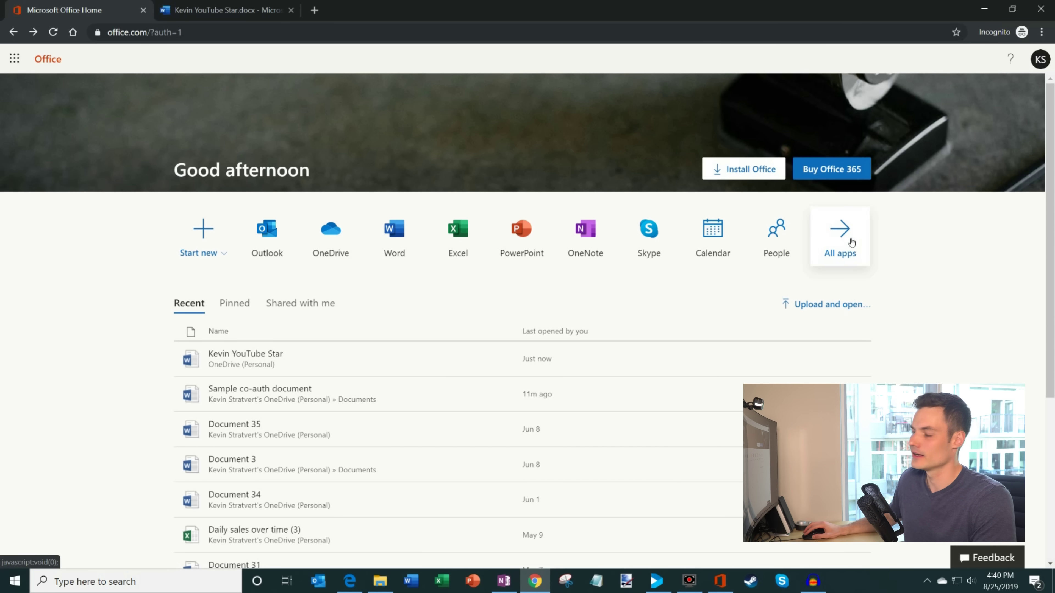
pyautogui.click(851, 242)
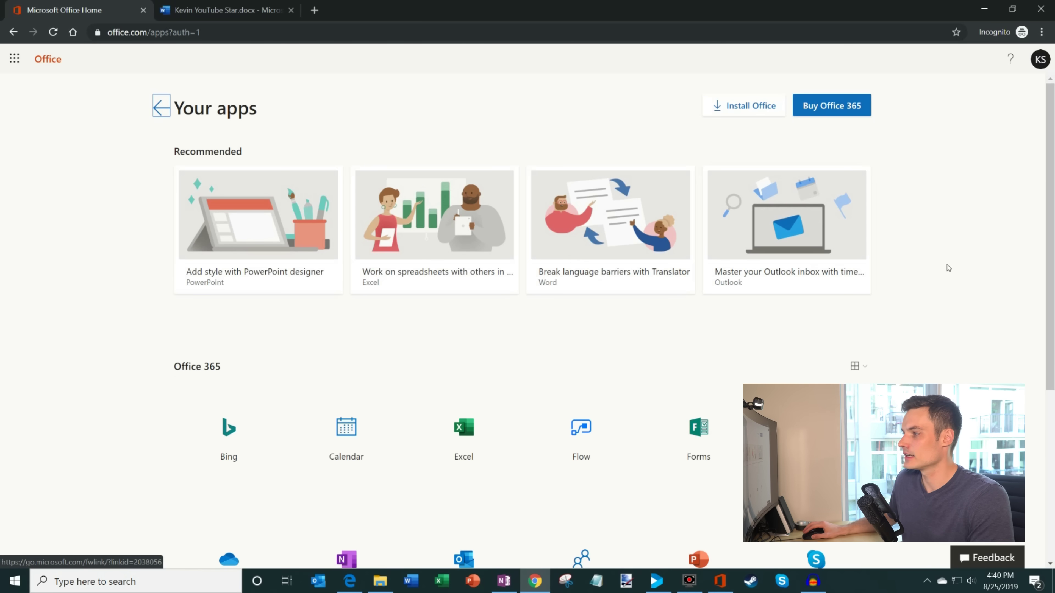
pyautogui.scroll(-6, 947, 266)
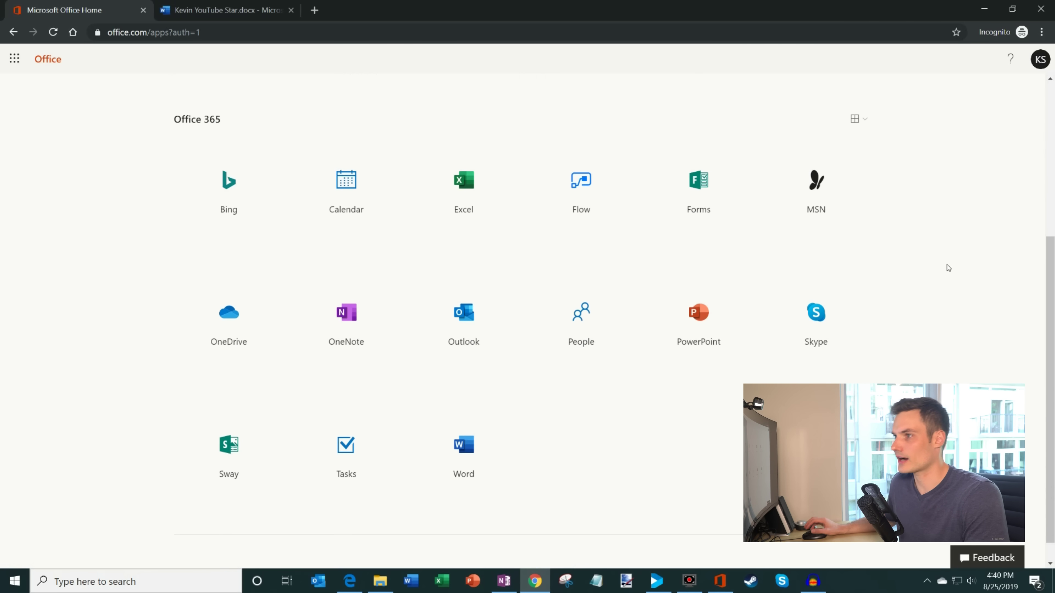
pyautogui.moveTo(365, 206)
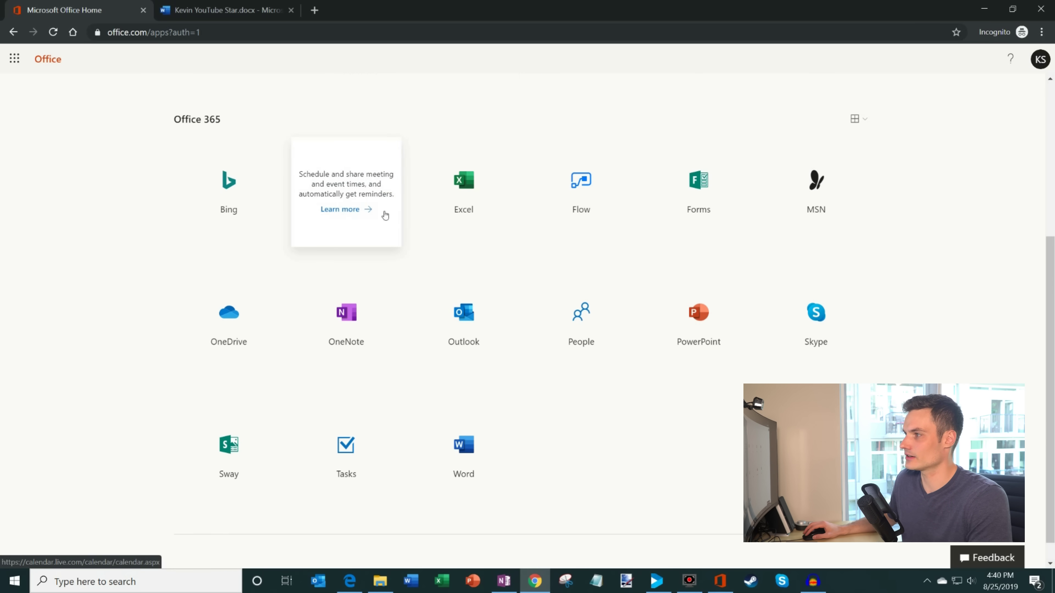
pyautogui.moveTo(587, 218)
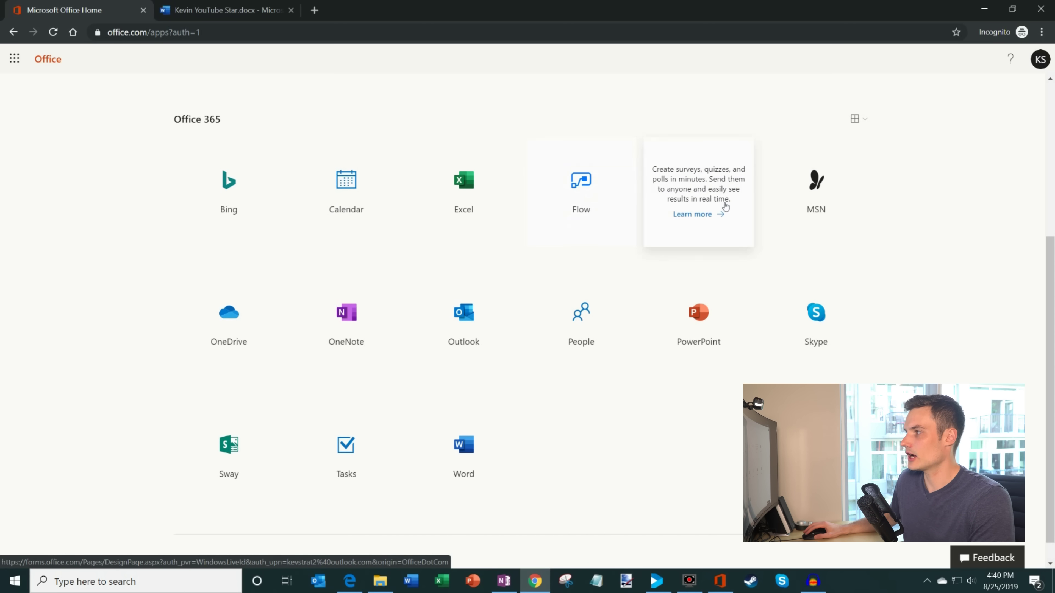
pyautogui.moveTo(722, 189)
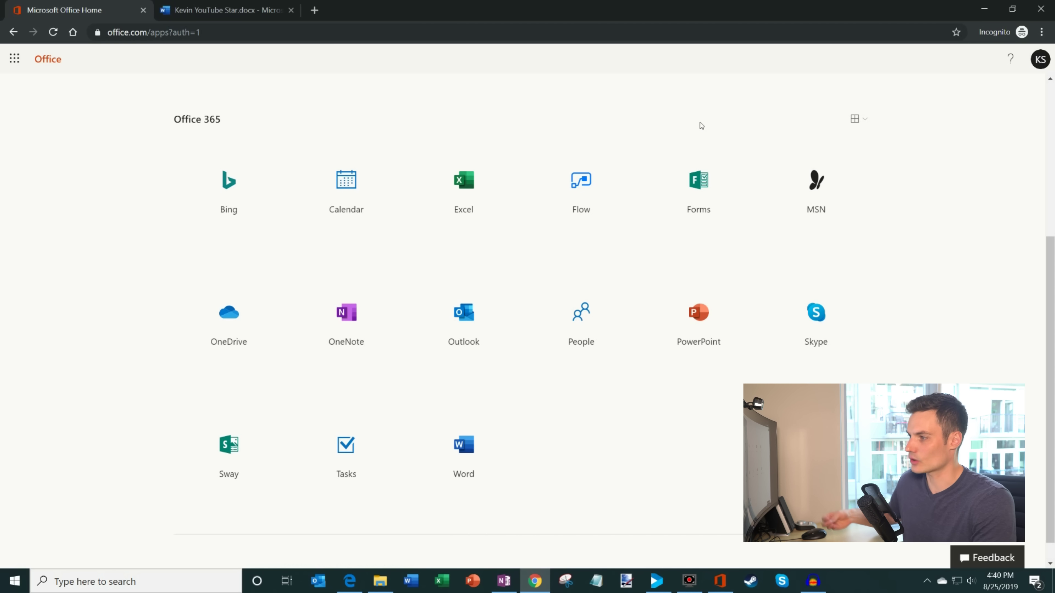
pyautogui.moveTo(340, 328)
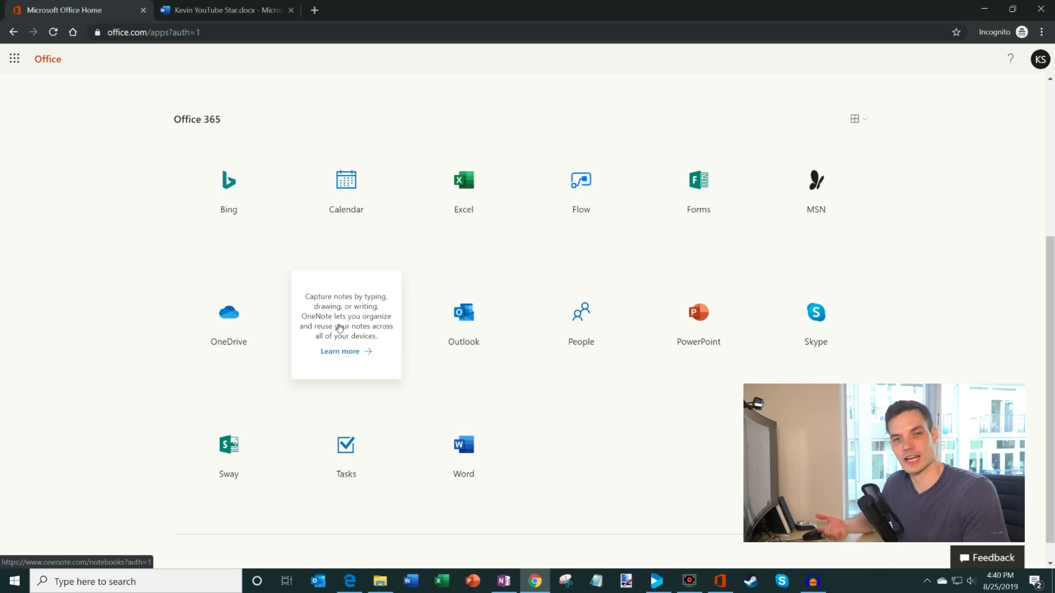
pyautogui.moveTo(827, 335)
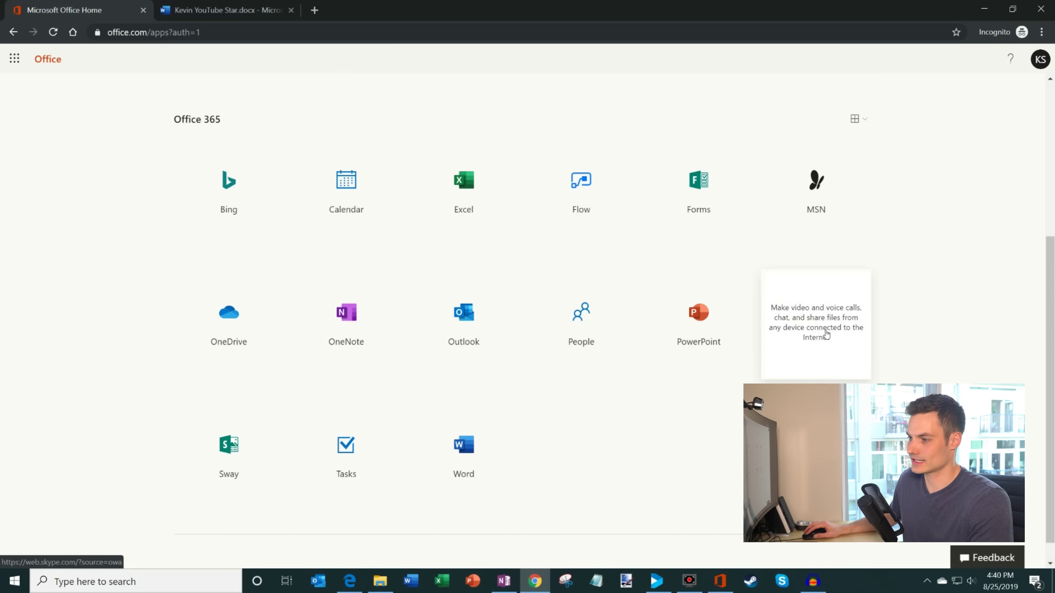
pyautogui.moveTo(220, 455)
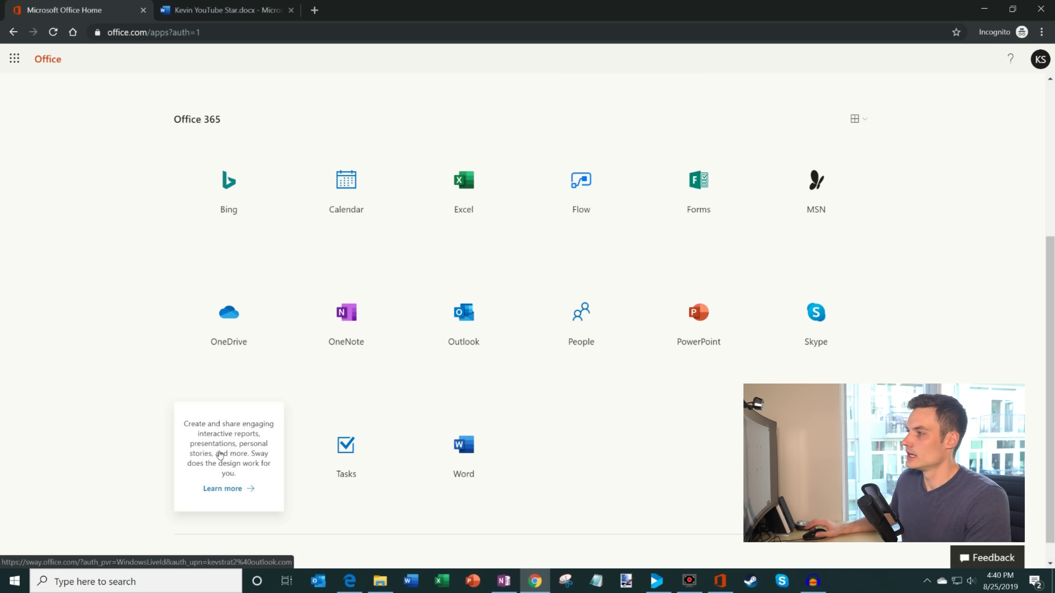
pyautogui.scroll(5, 925, 320)
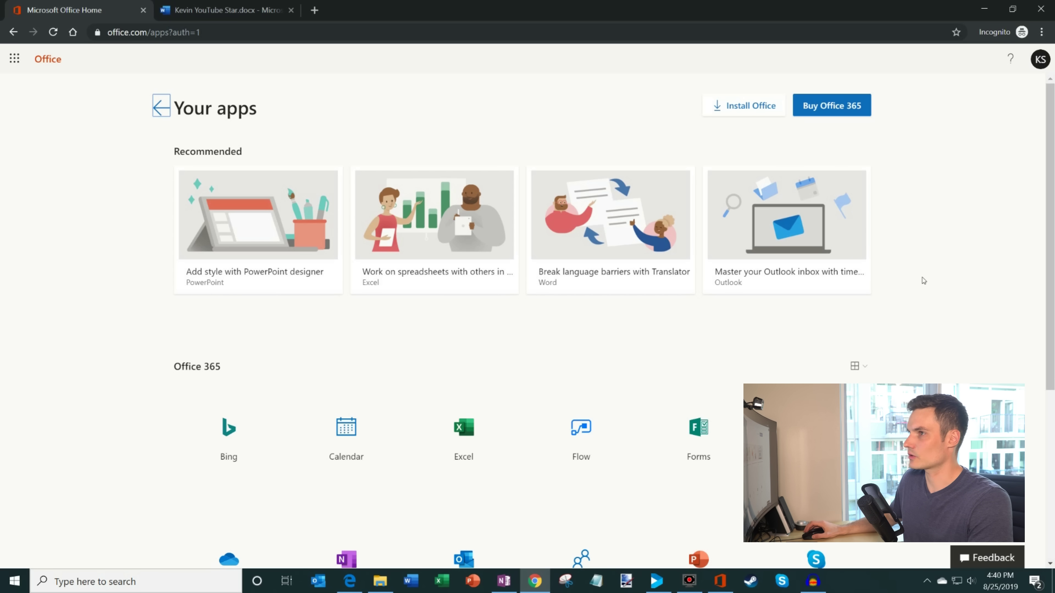
pyautogui.click(162, 107)
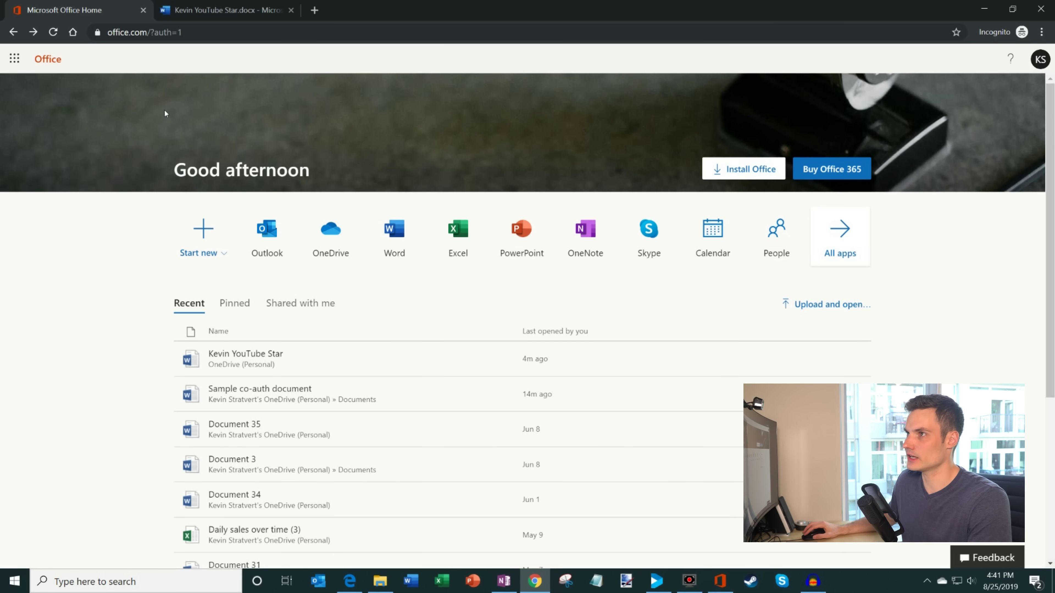
# Open the Sample co-auth document from Office home and snap its window to the left half.
pyautogui.click(213, 11)
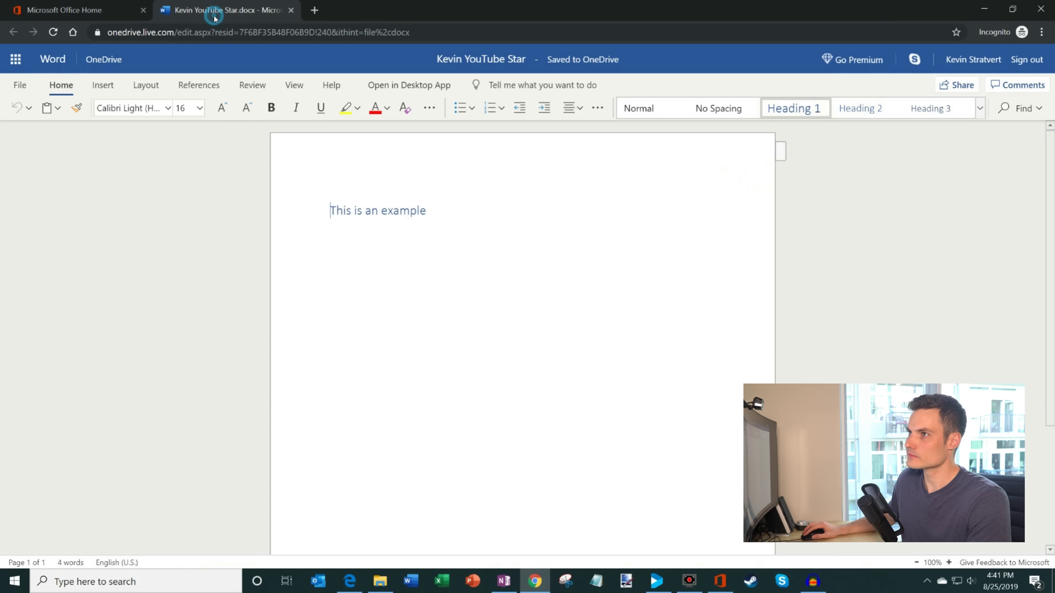
pyautogui.click(112, 14)
pyautogui.scroll(-3, 176, 273)
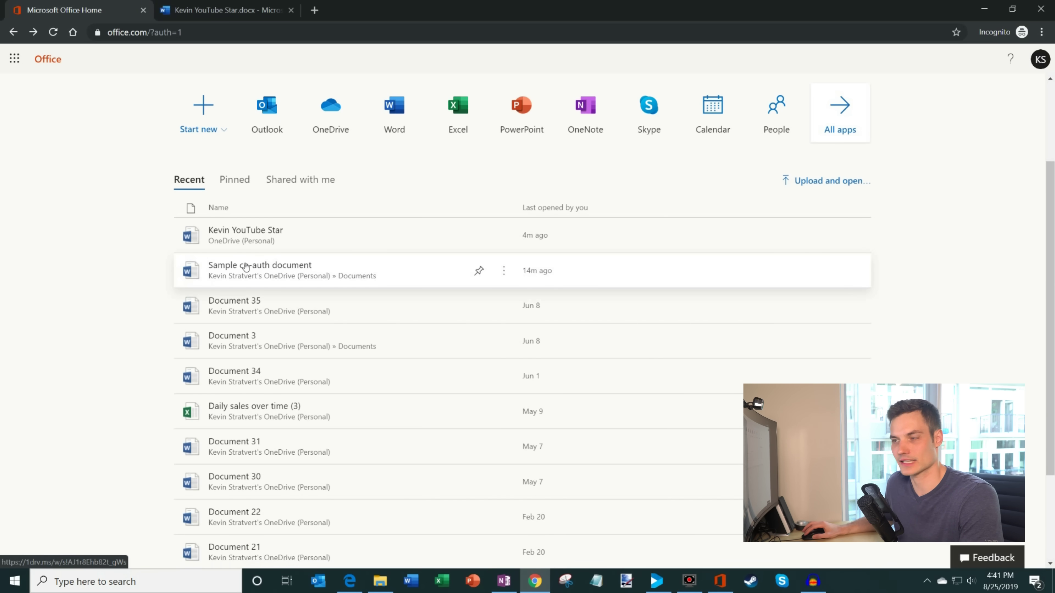
pyautogui.click(246, 267)
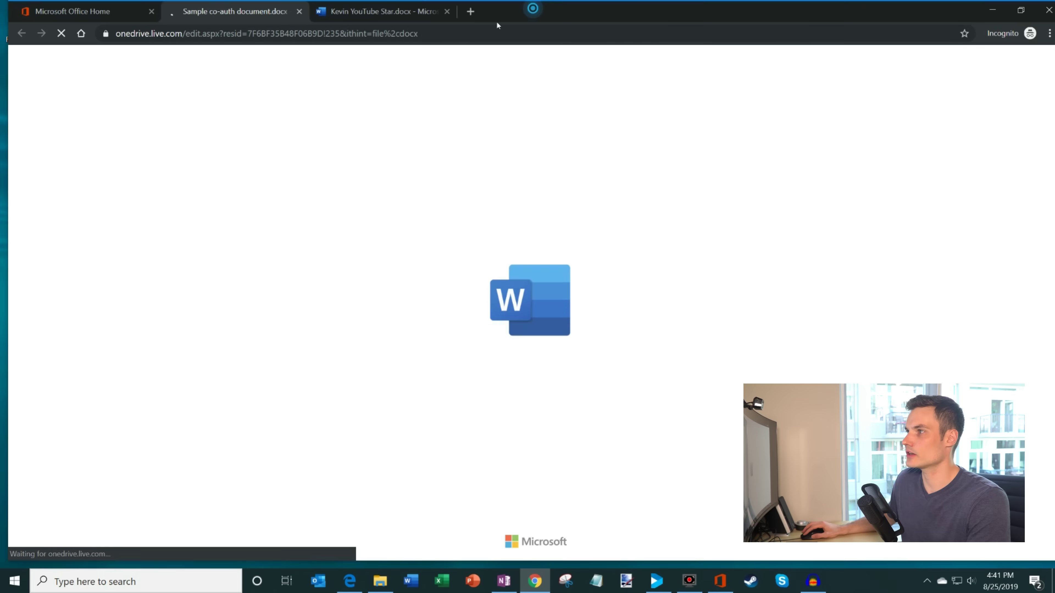
pyautogui.moveTo(228, 9); pyautogui.dragTo(2, 159)
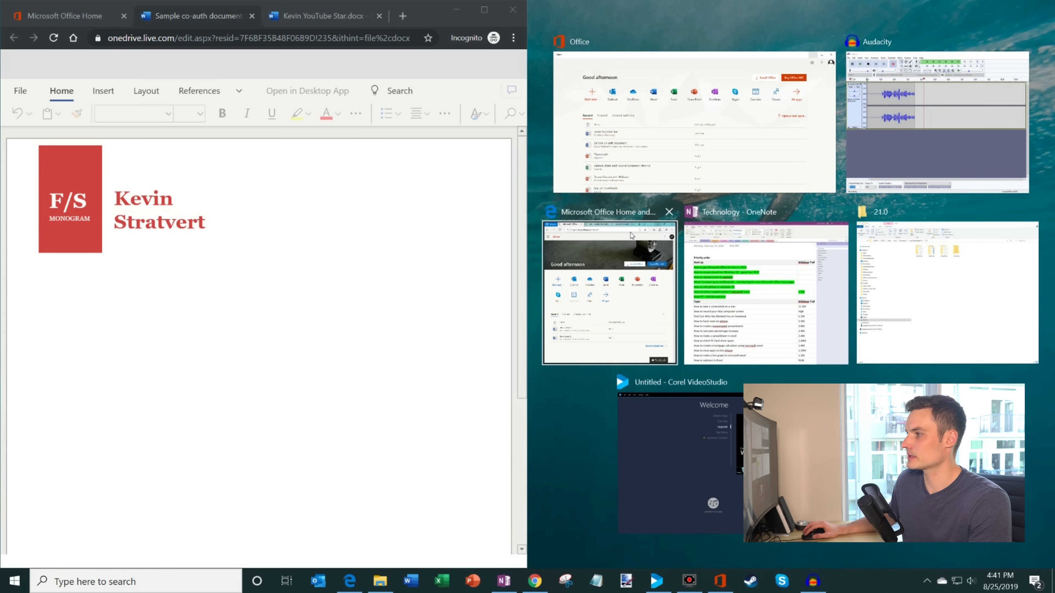
pyautogui.press('Escape')
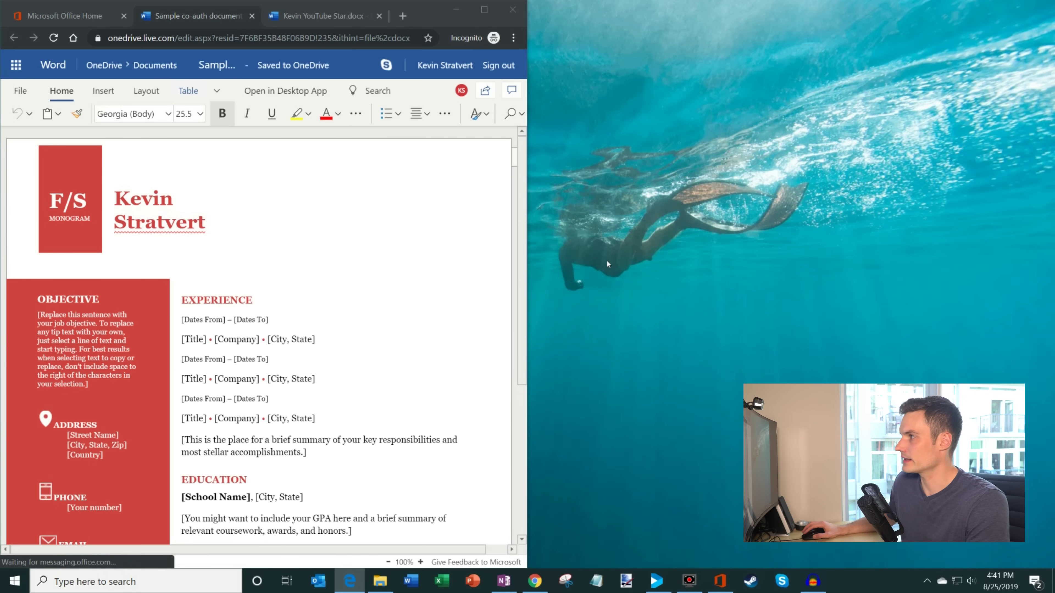
# Show the same document in the second browser window and type 'hey everyone' after the heading.
pyautogui.click(349, 581)
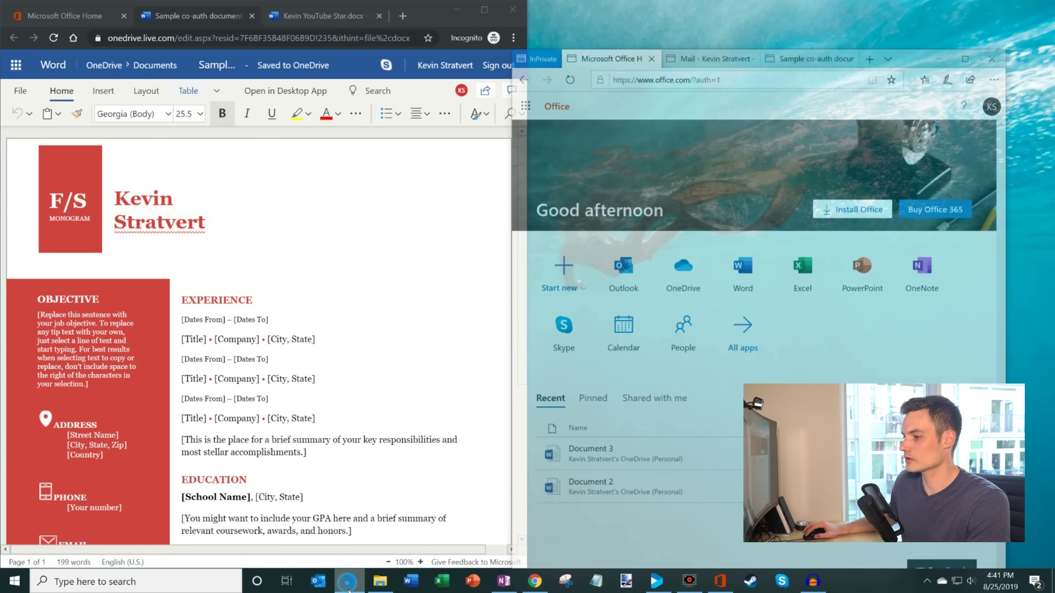
pyautogui.click(843, 10)
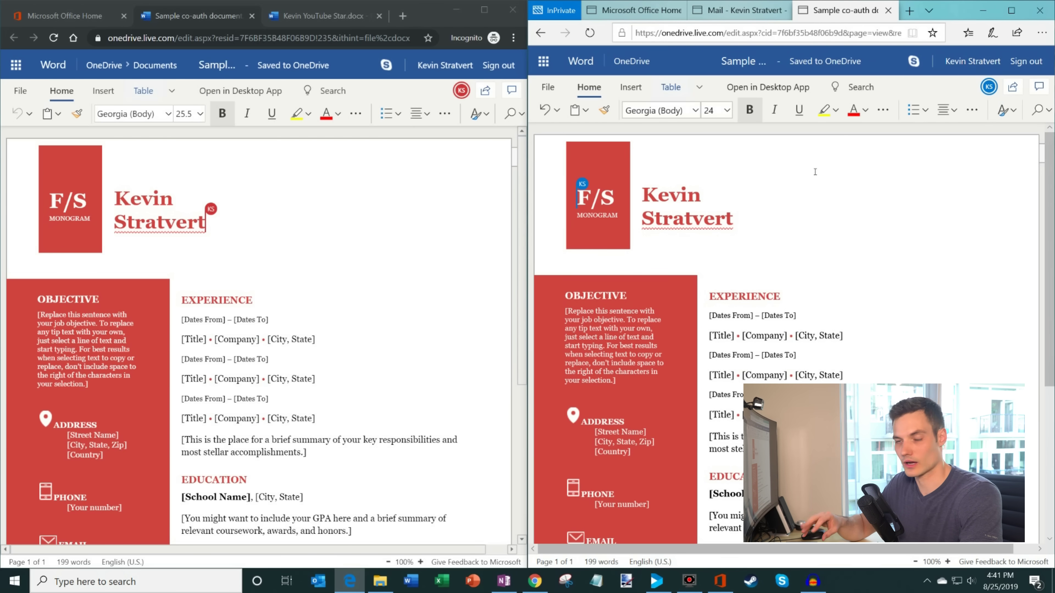
pyautogui.click(746, 217)
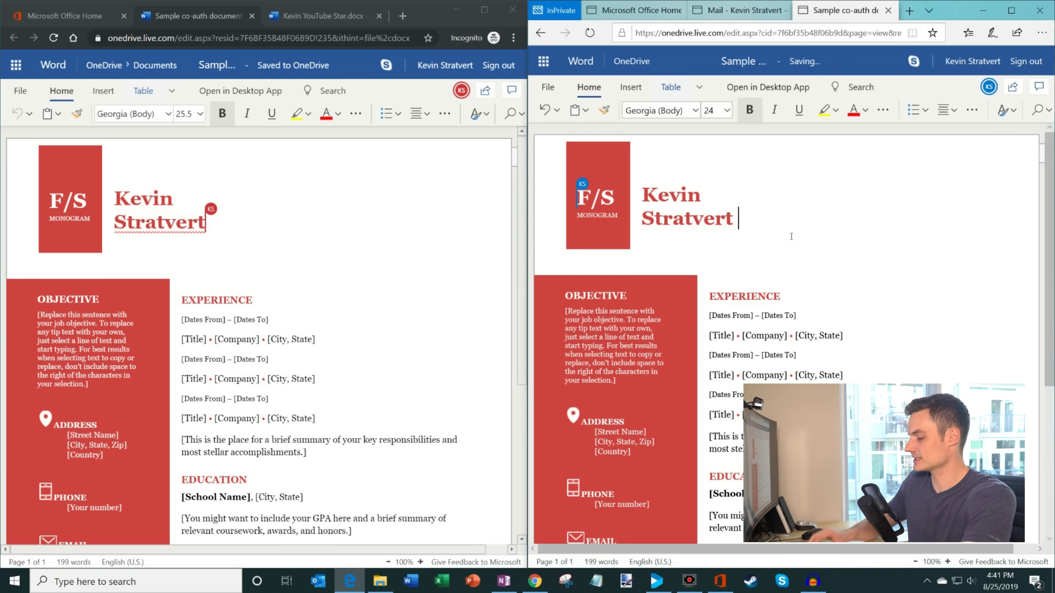
pyautogui.write('hey everyone')
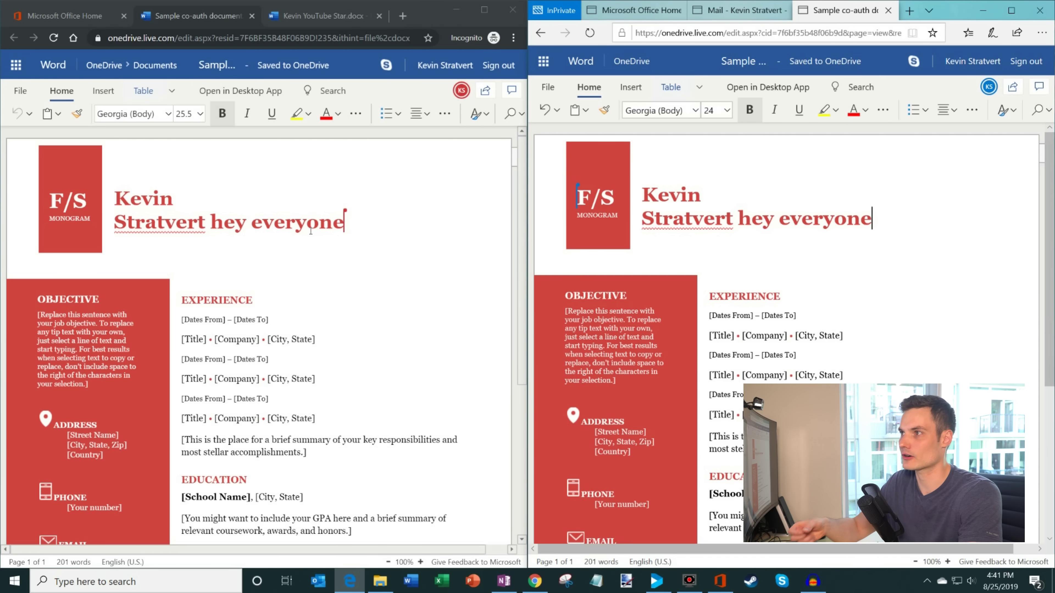
# Maximize the first window and post the comment 'hey, please review this' on the heading.
pyautogui.click(479, 11)
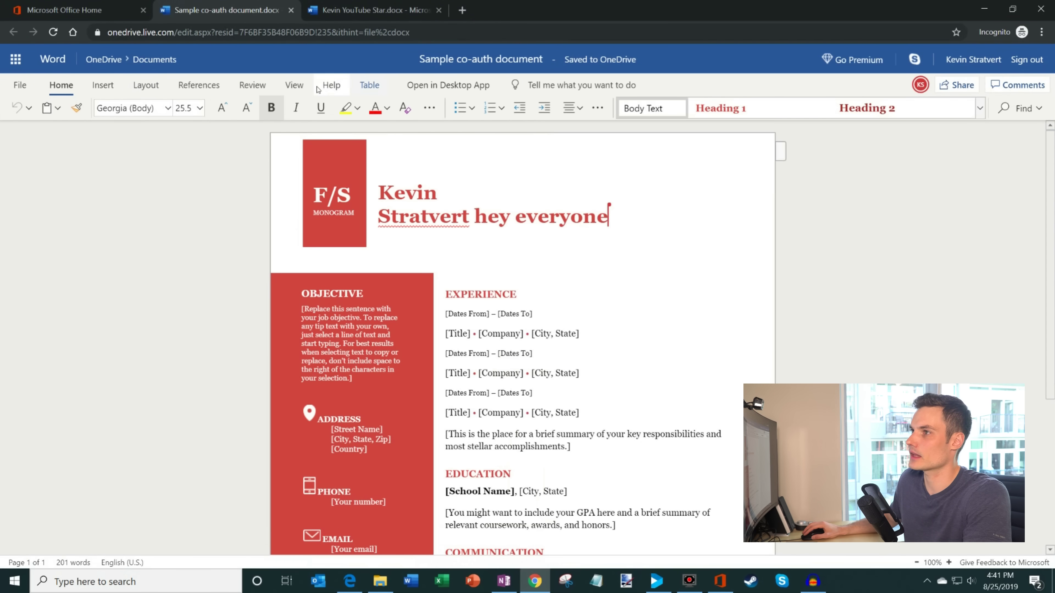
pyautogui.click(248, 87)
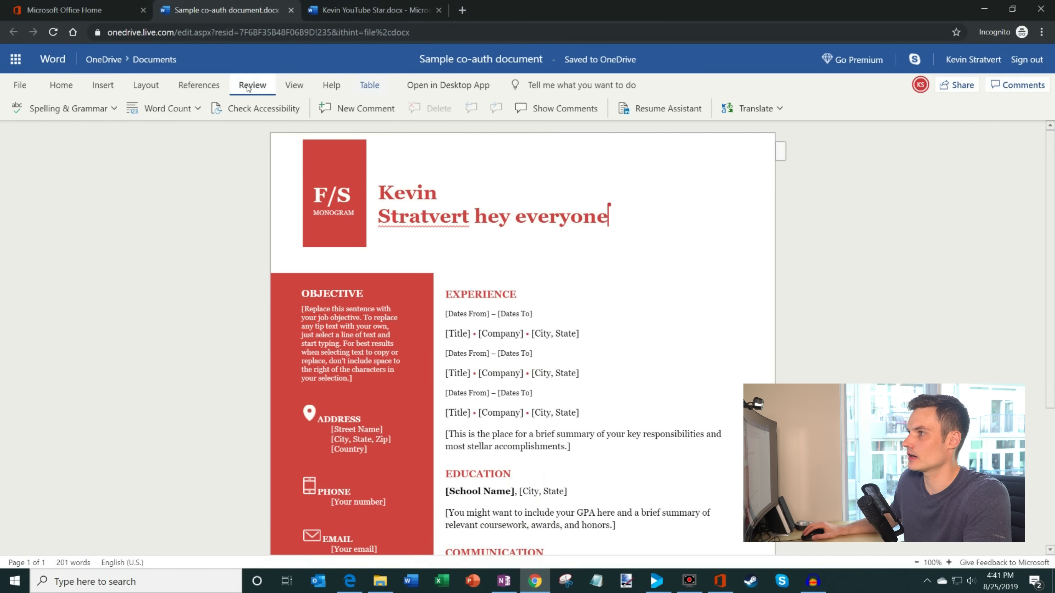
pyautogui.click(358, 110)
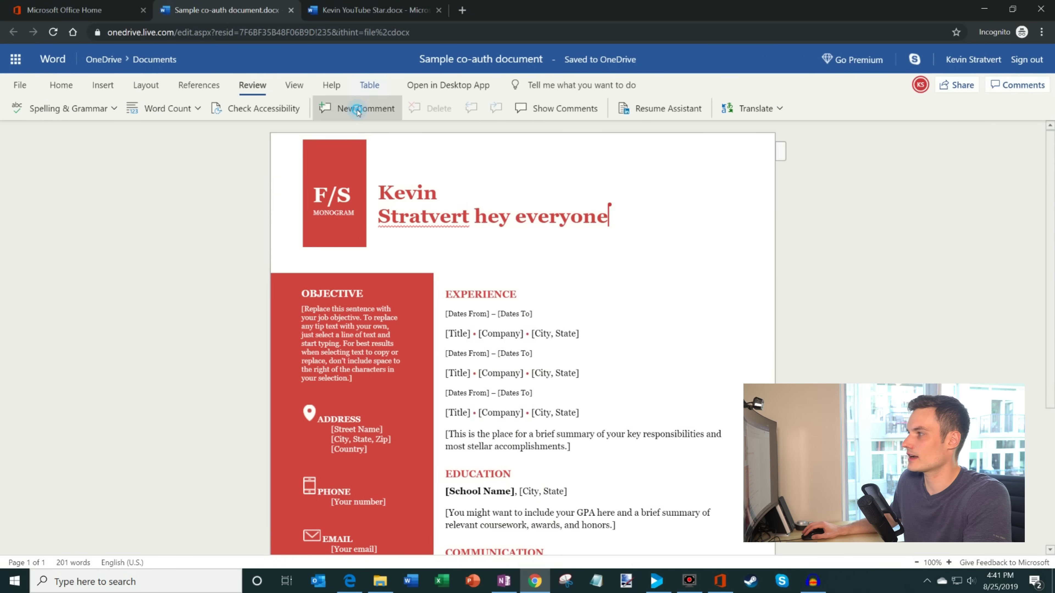
pyautogui.click(919, 226)
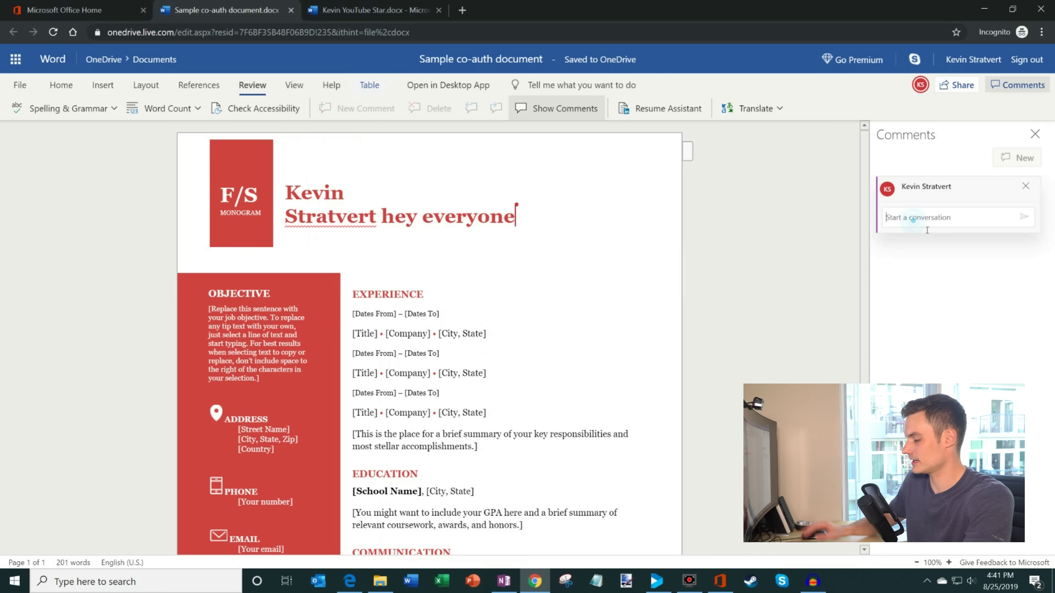
pyautogui.write('hey, p')
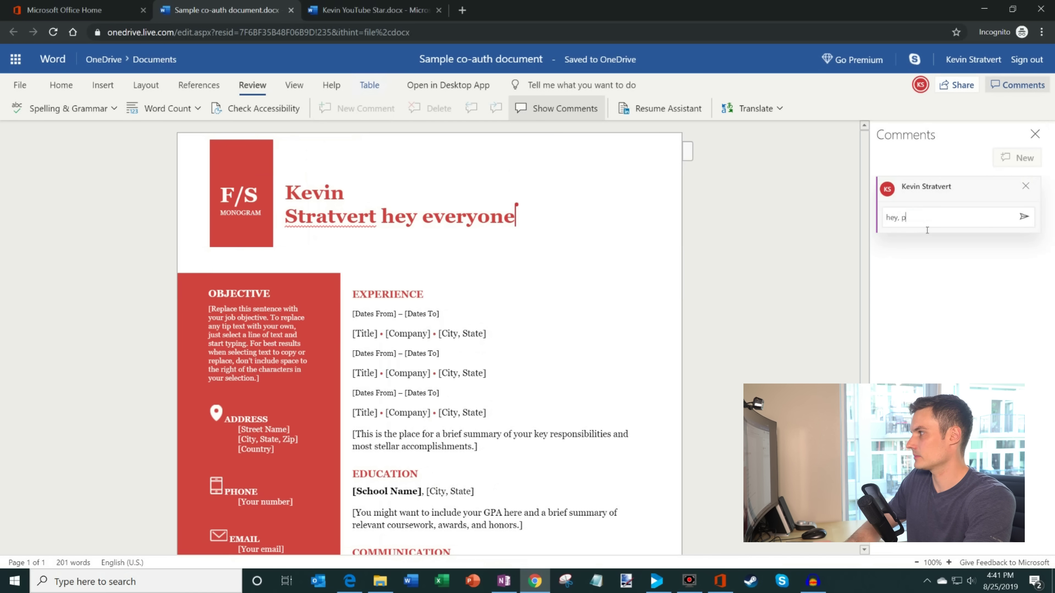
pyautogui.write('lease review this')
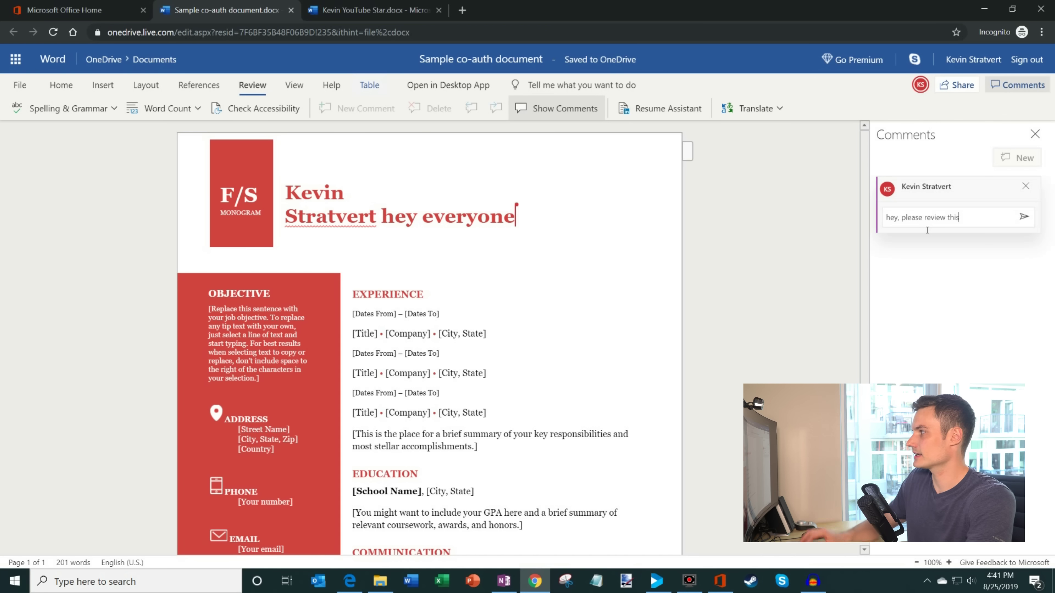
pyautogui.click(1023, 217)
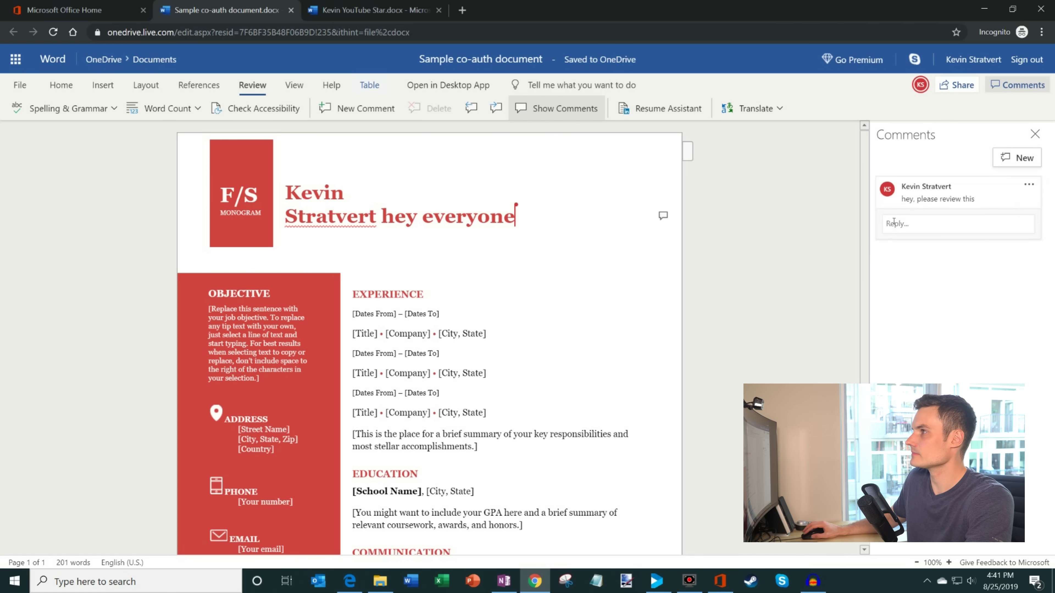
# Maximize the other account's window and show comments from the Review tab.
pyautogui.hotkey('alt', 'Tab')
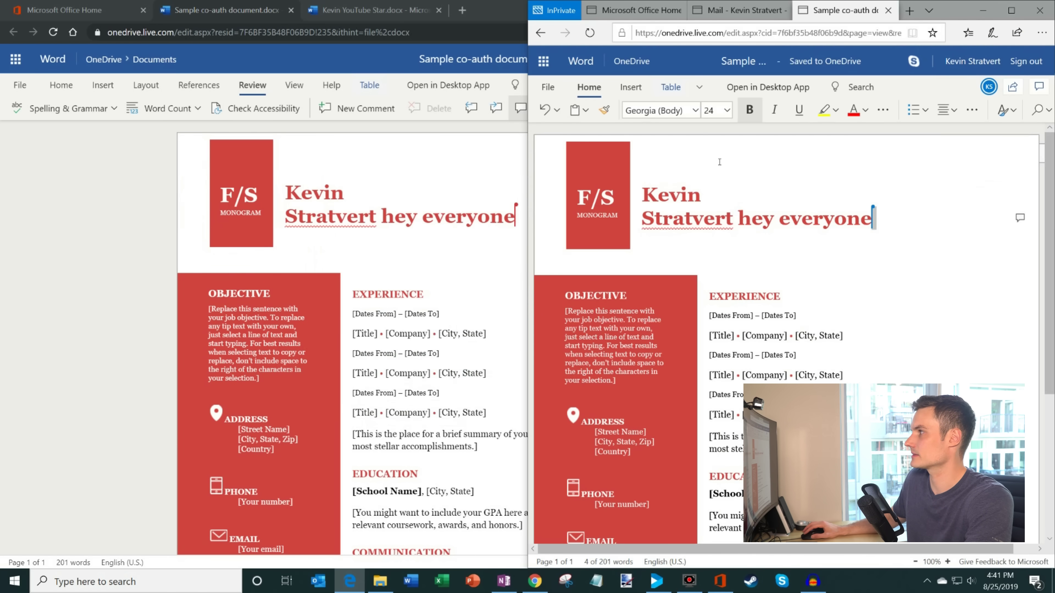
pyautogui.doubleClick(907, 7)
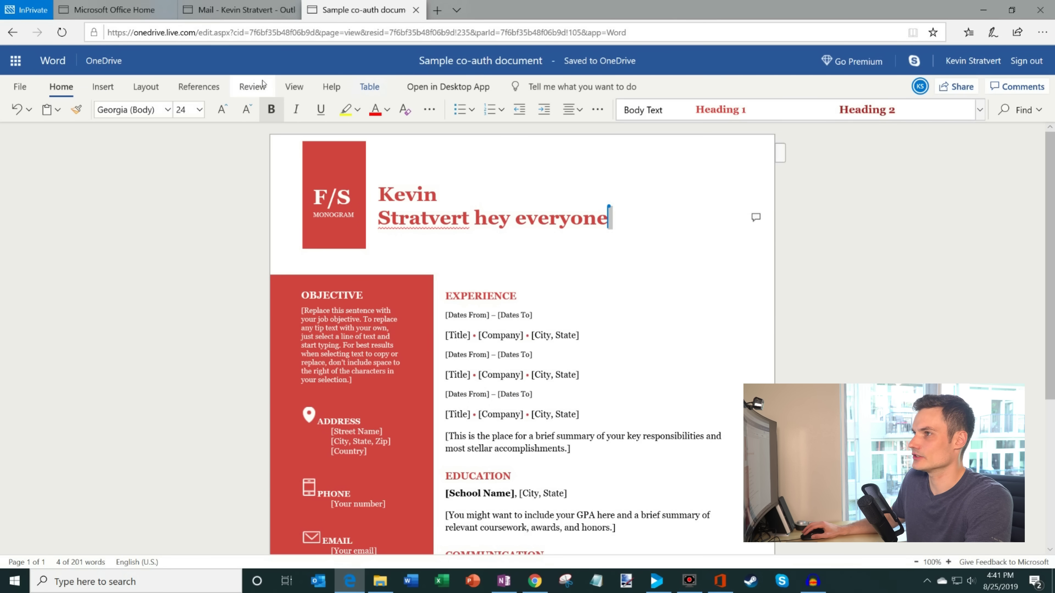
pyautogui.click(260, 86)
pyautogui.click(559, 110)
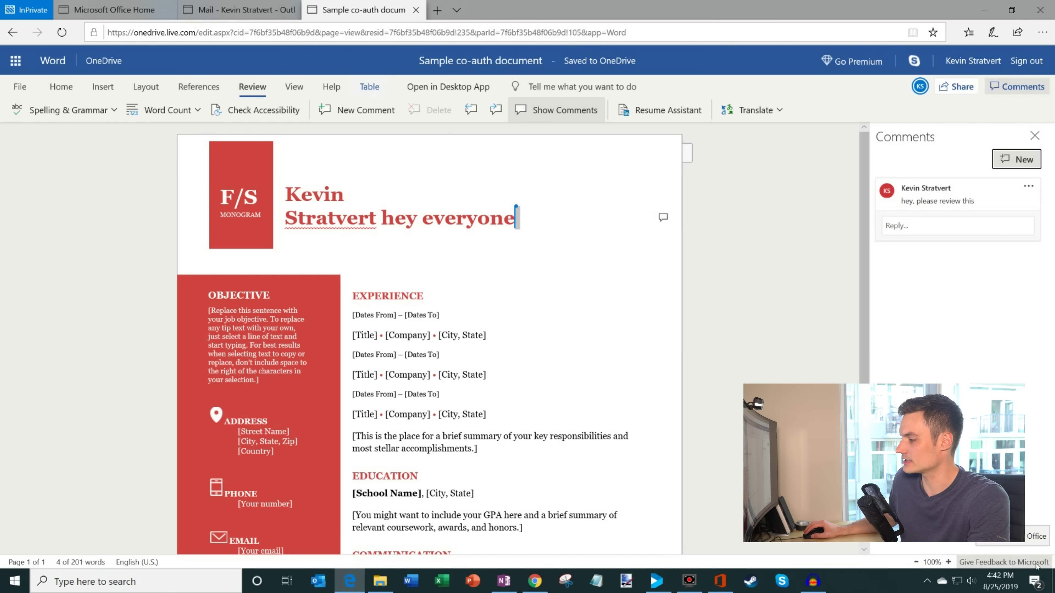
# Open Give Feedback to Microsoft, choose 'I like something', and focus the comment box.
pyautogui.click(983, 563)
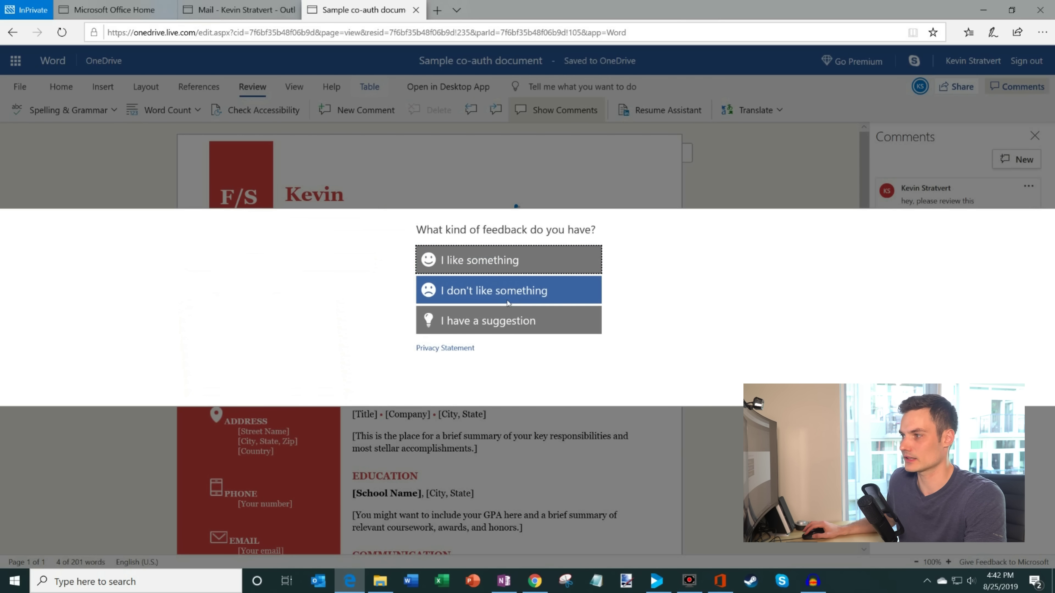
pyautogui.click(519, 259)
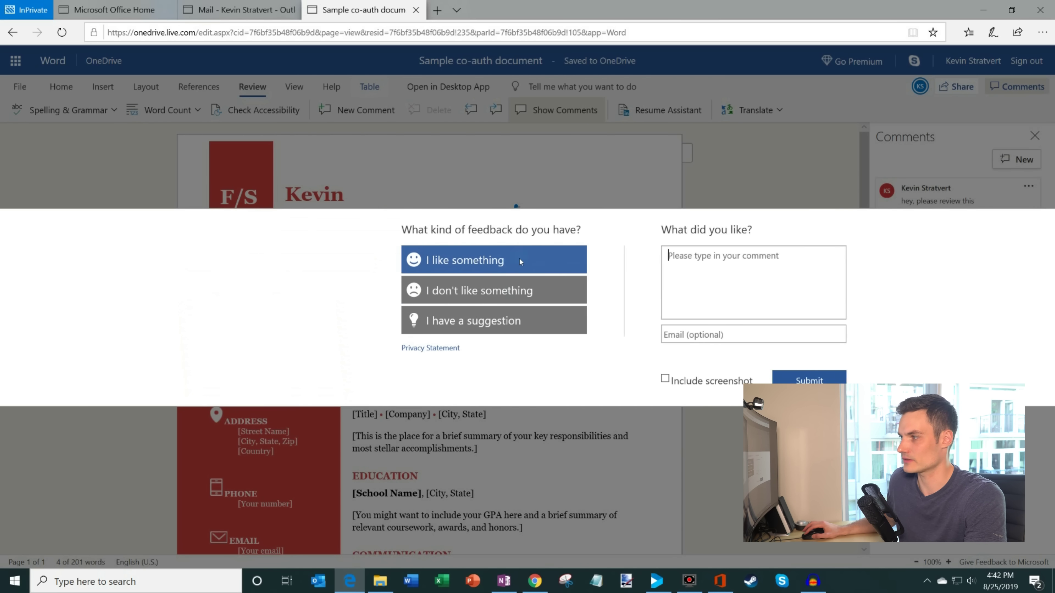
pyautogui.click(697, 265)
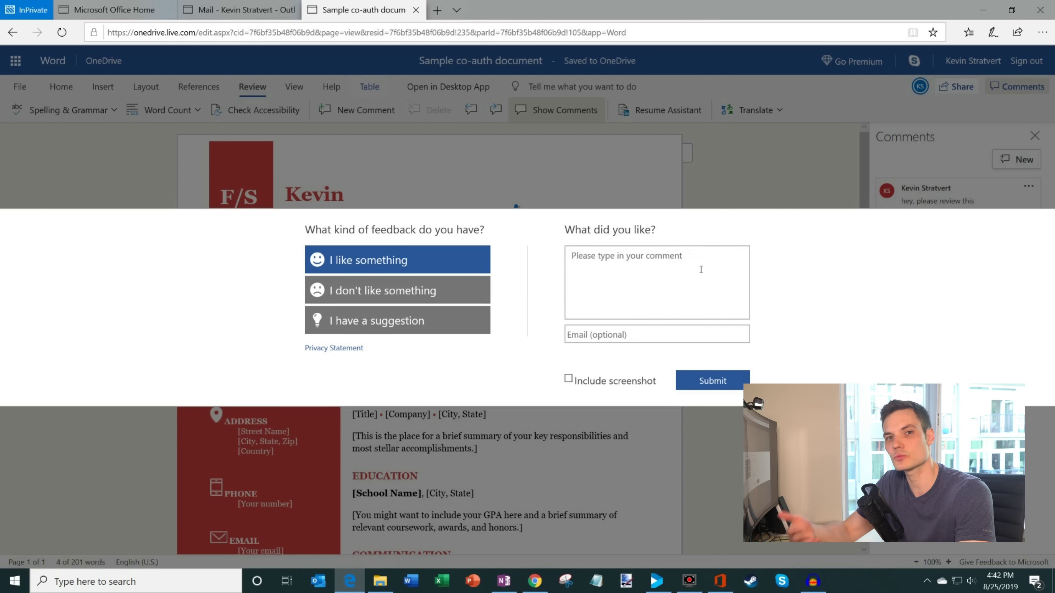